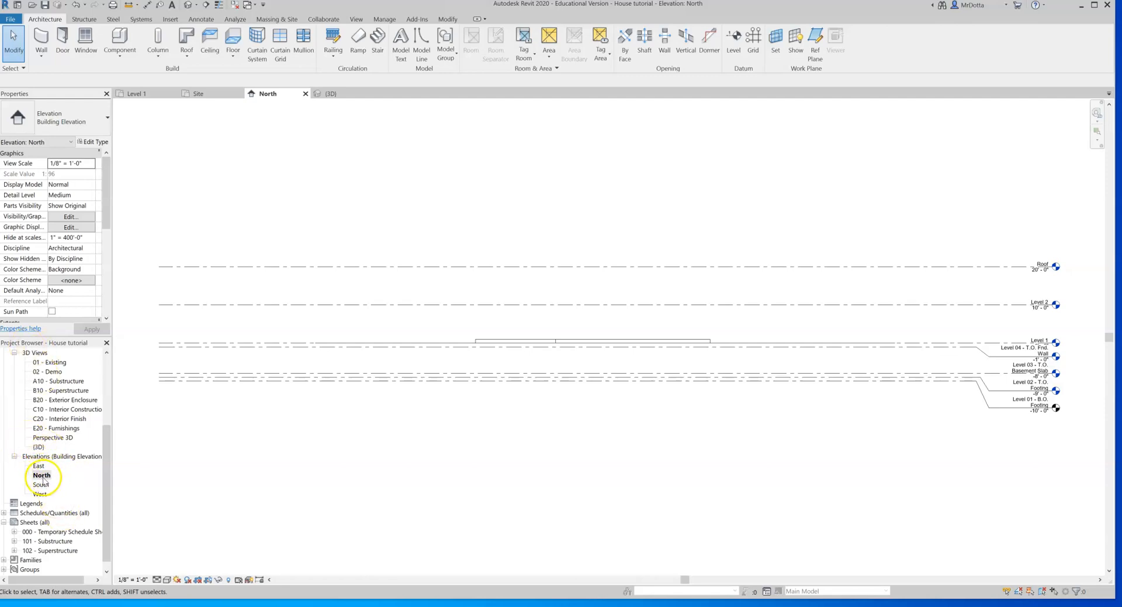
Open the North elevation and examine the existing level lines and their heads.
click(42, 476)
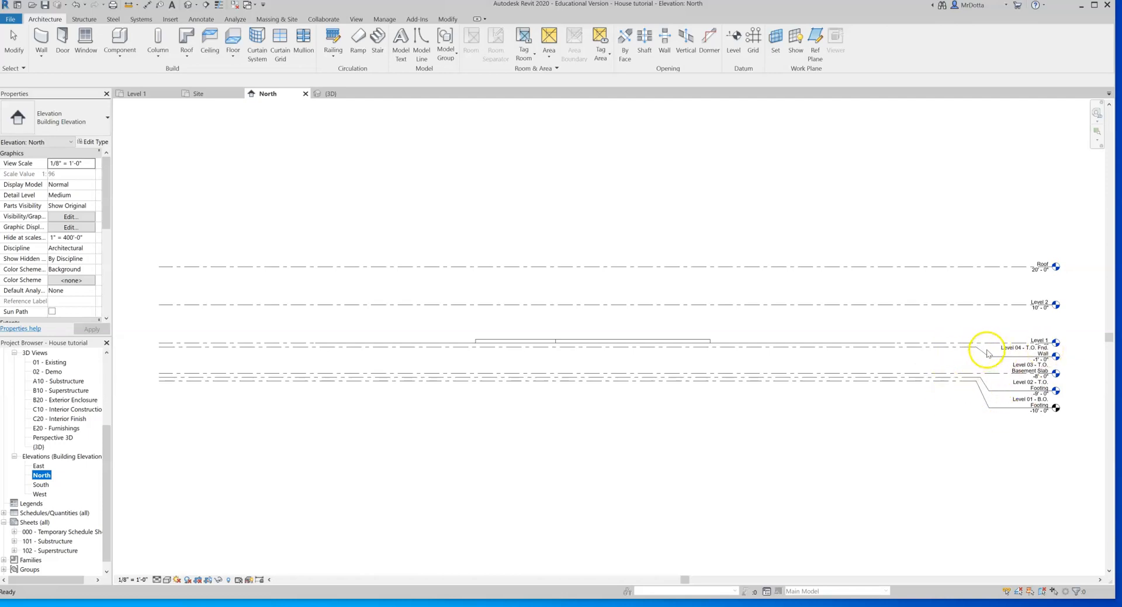
click(1039, 339)
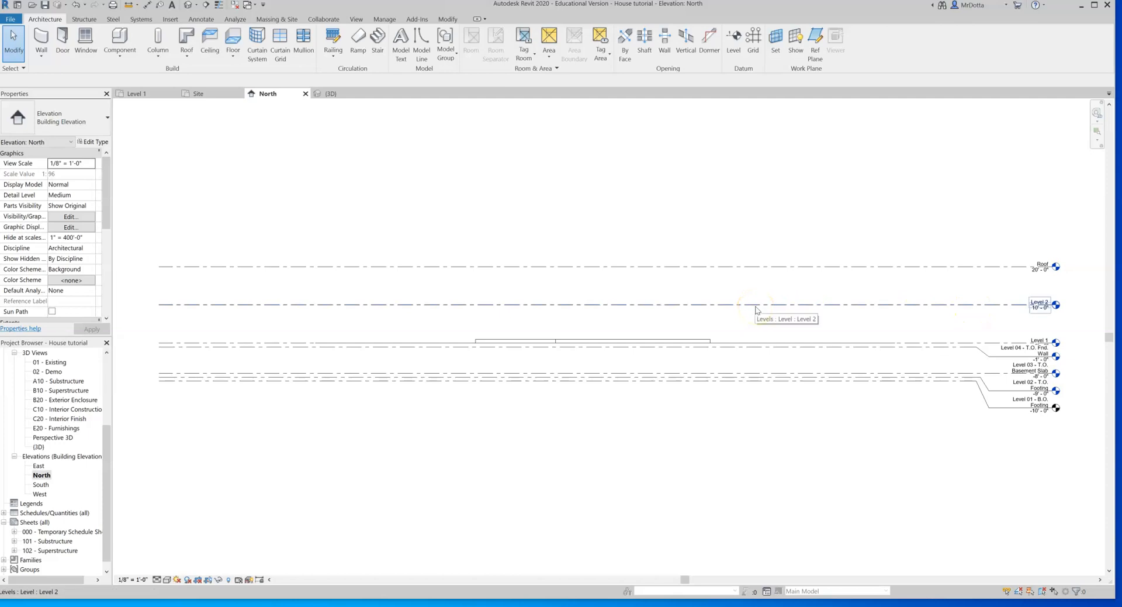
click(713, 316)
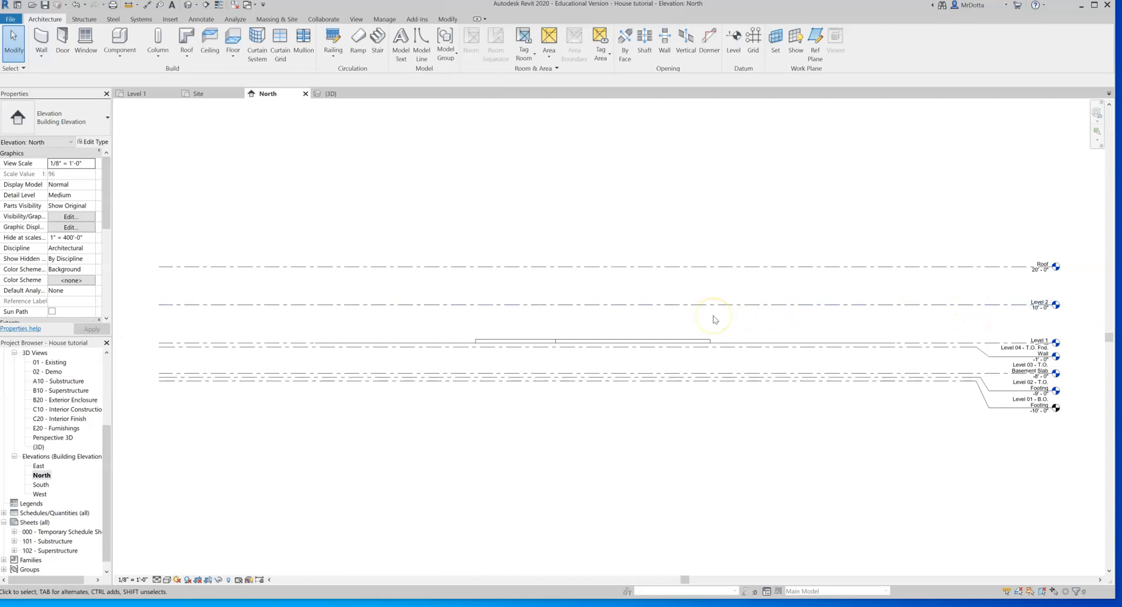
click(714, 305)
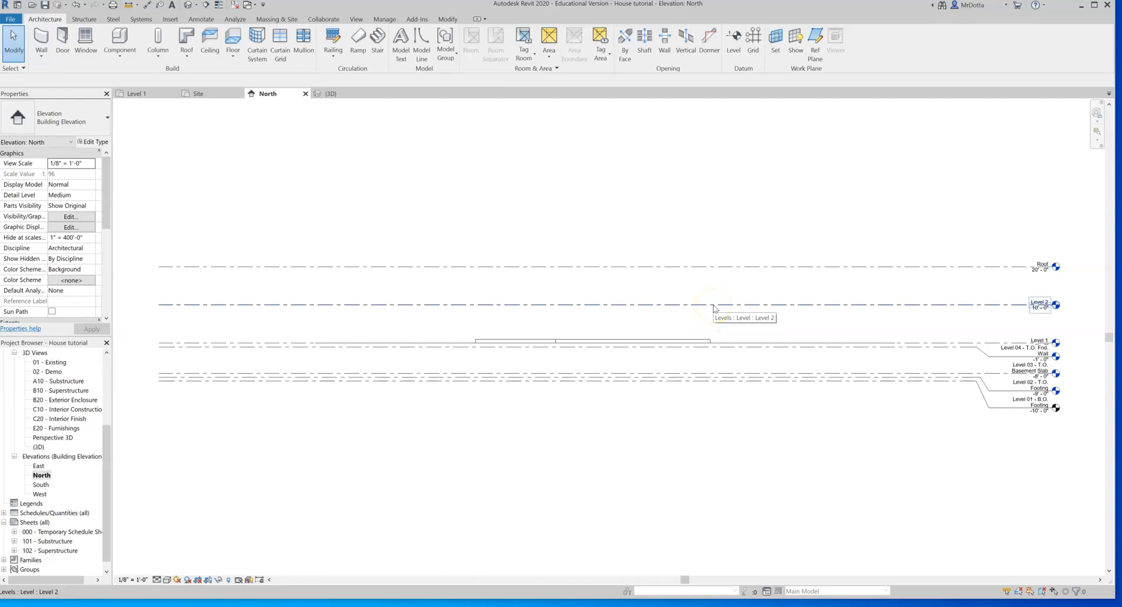
click(799, 284)
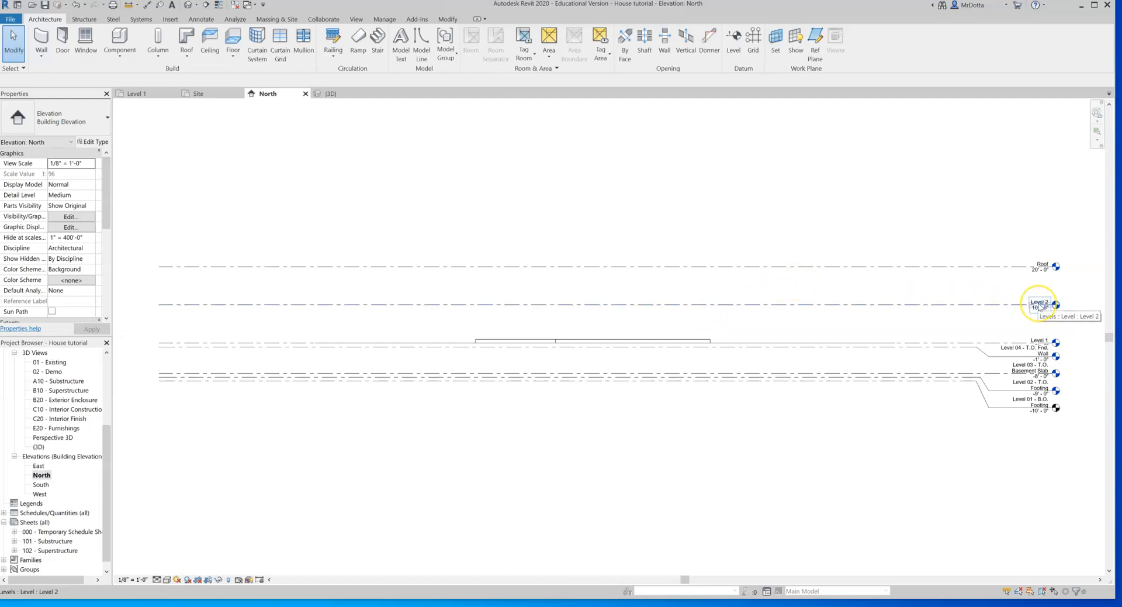
click(1011, 265)
click(1040, 223)
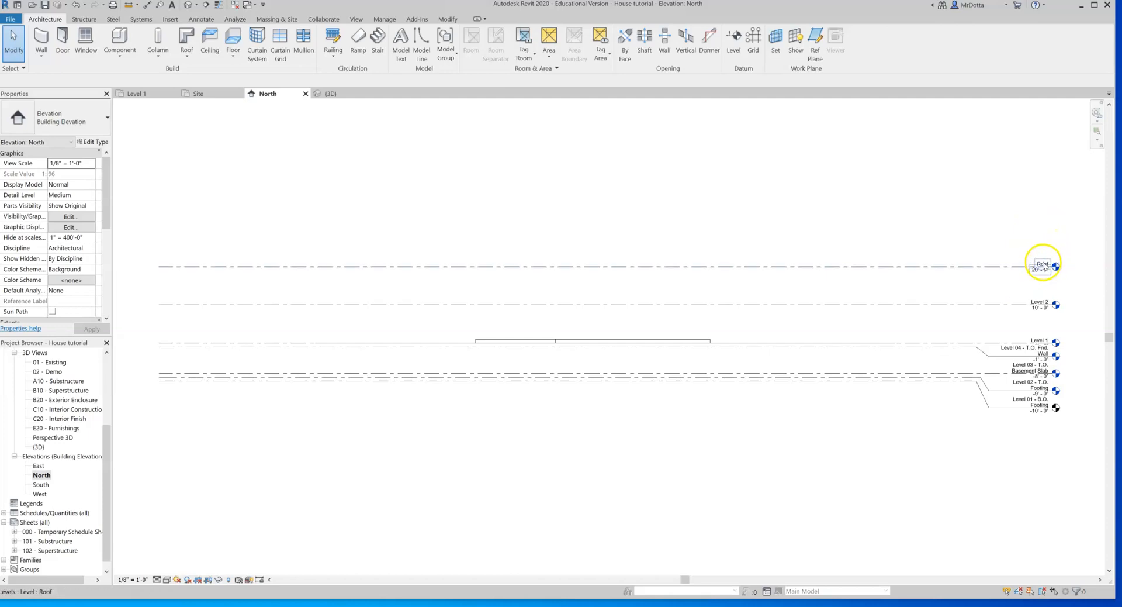
Delete the topmost Roof level together with its floor plan view.
click(1042, 264)
right_click(1043, 265)
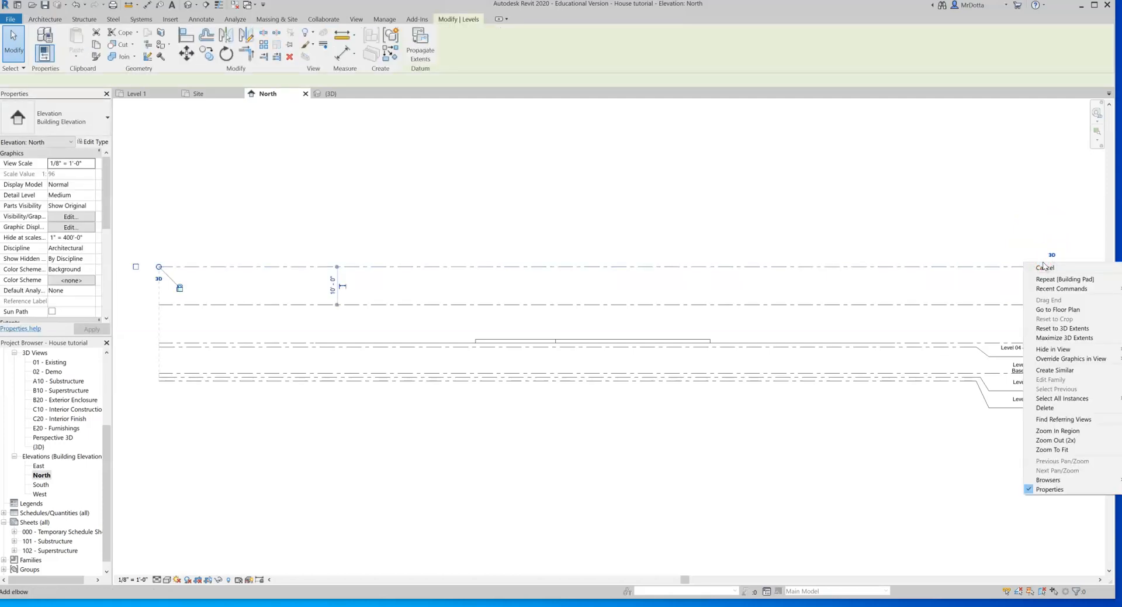
click(1044, 281)
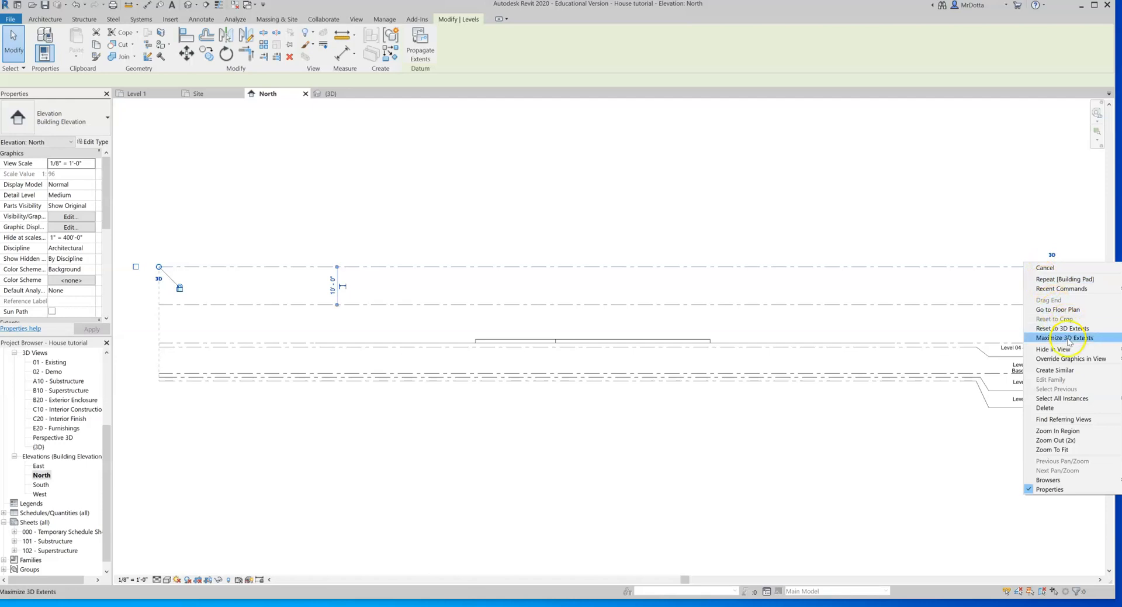
click(1052, 408)
click(572, 346)
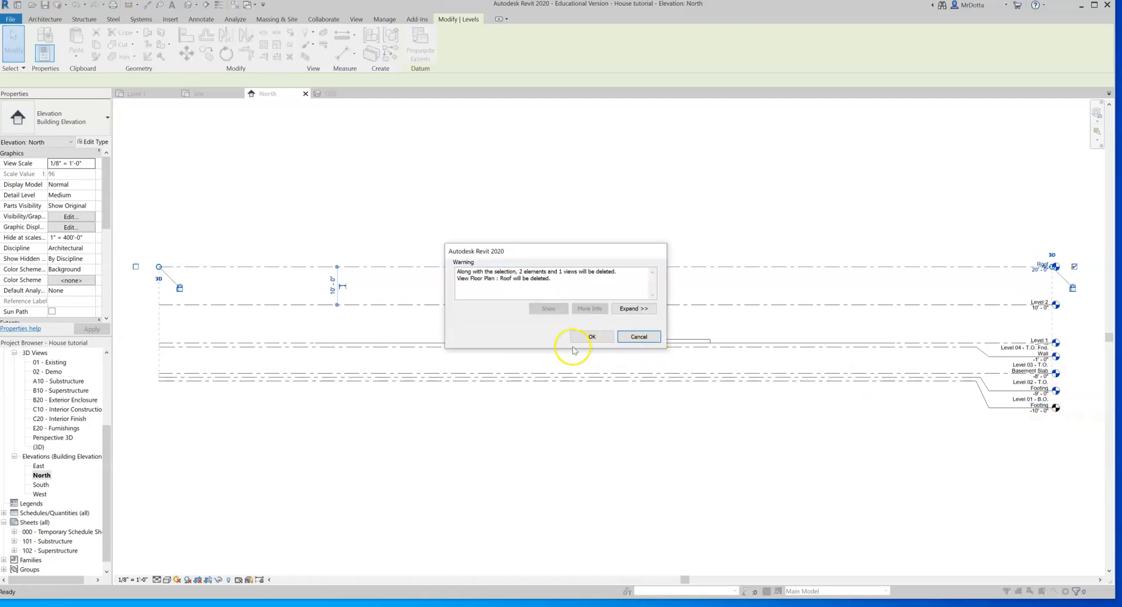
click(593, 337)
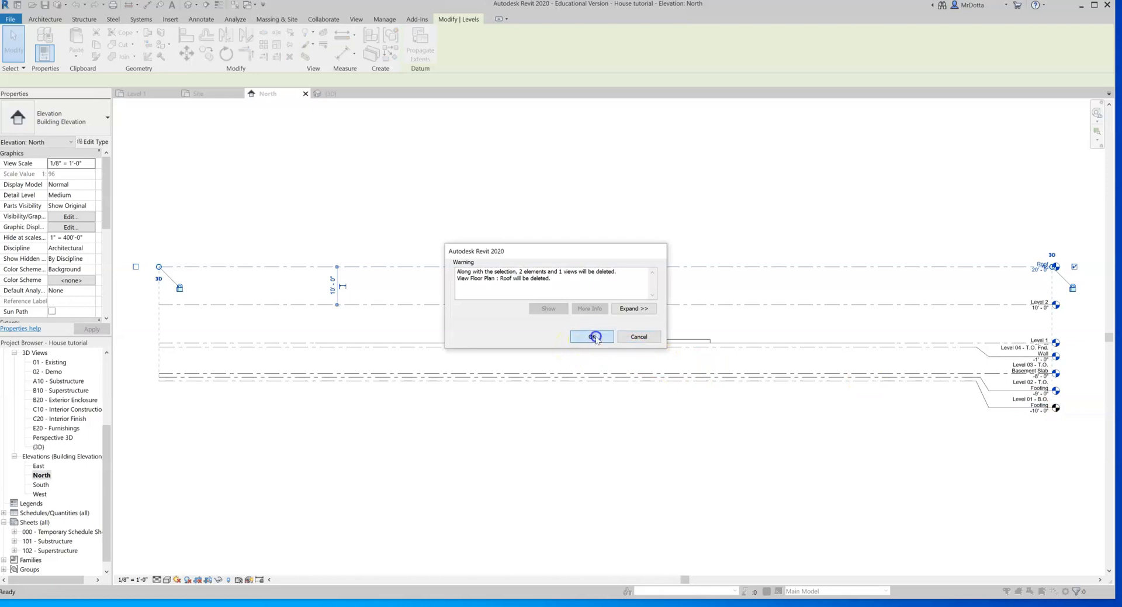
Rename Level 2 as Roof, including its corresponding views.
click(1040, 305)
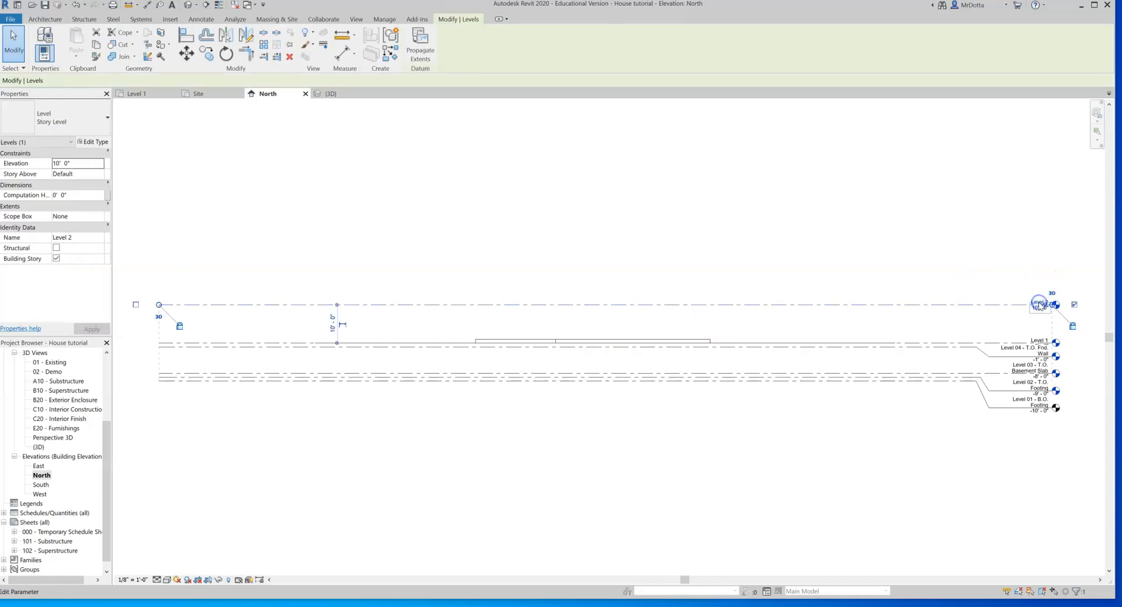
click(1039, 302)
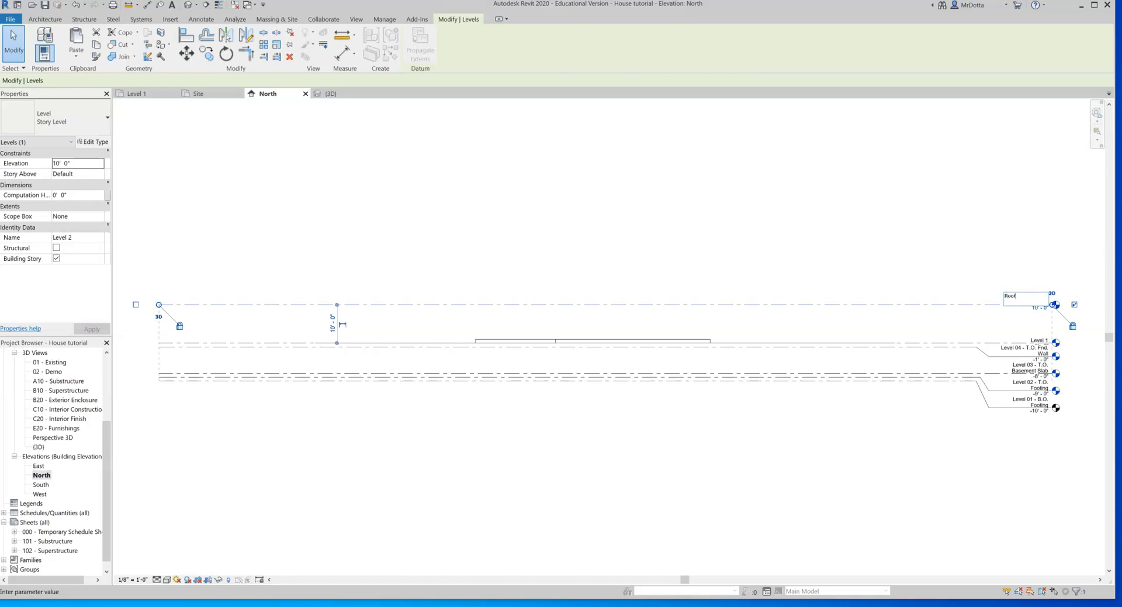
click(992, 232)
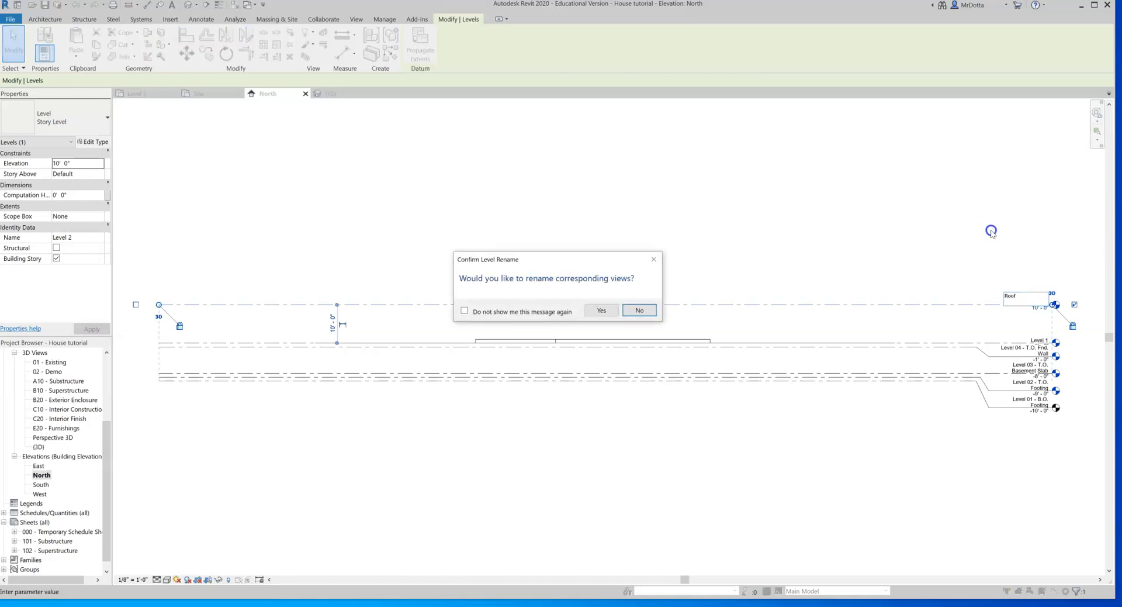
click(613, 310)
click(600, 311)
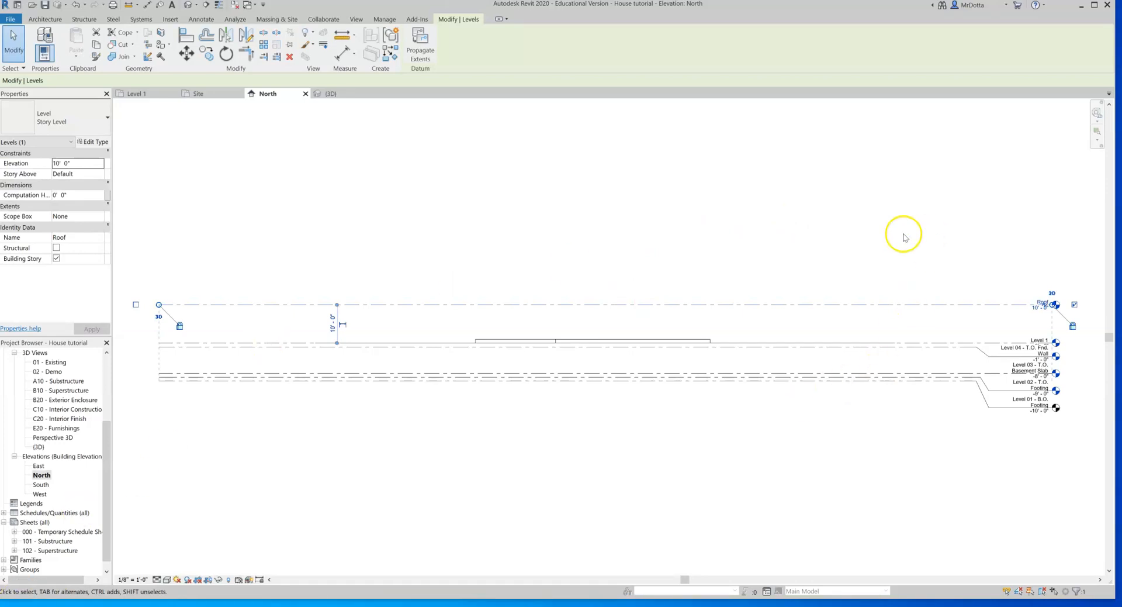
key(Escape)
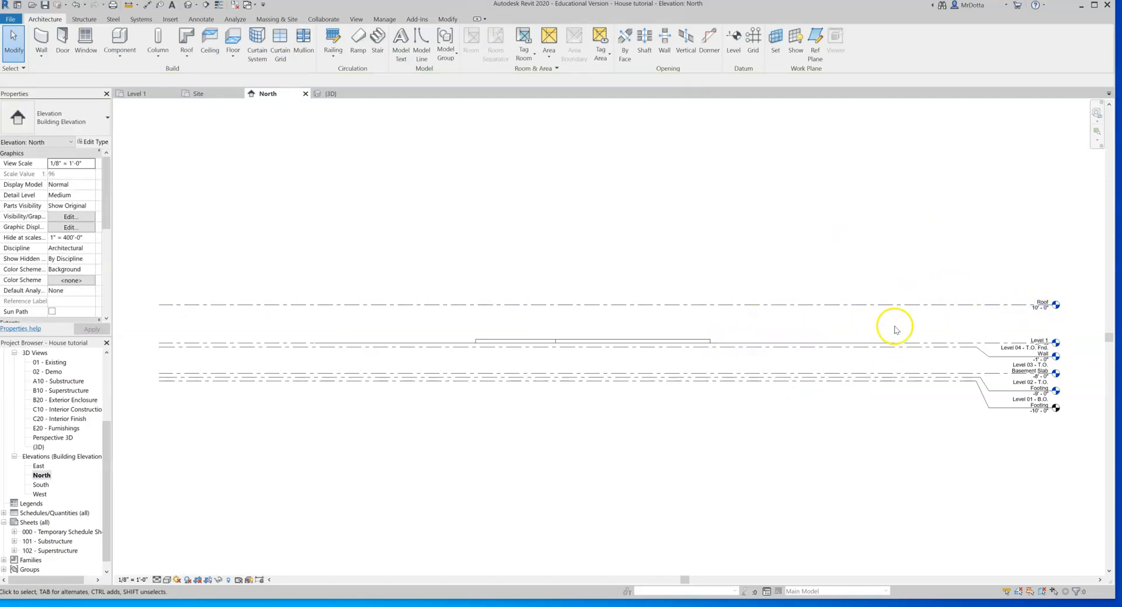
click(1035, 344)
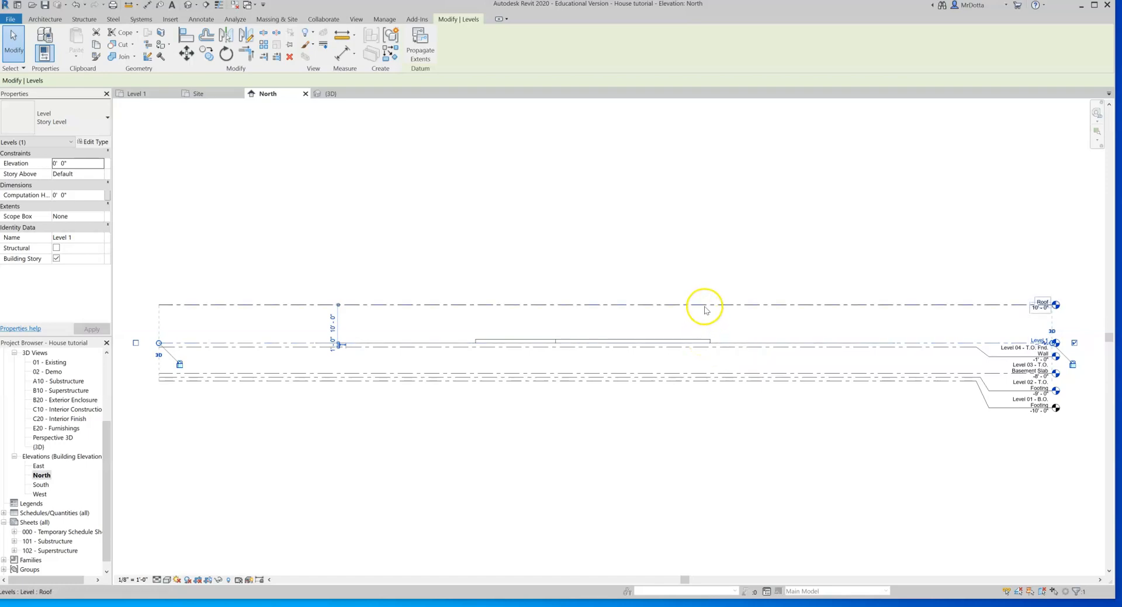
drag(1011, 292, 1038, 313)
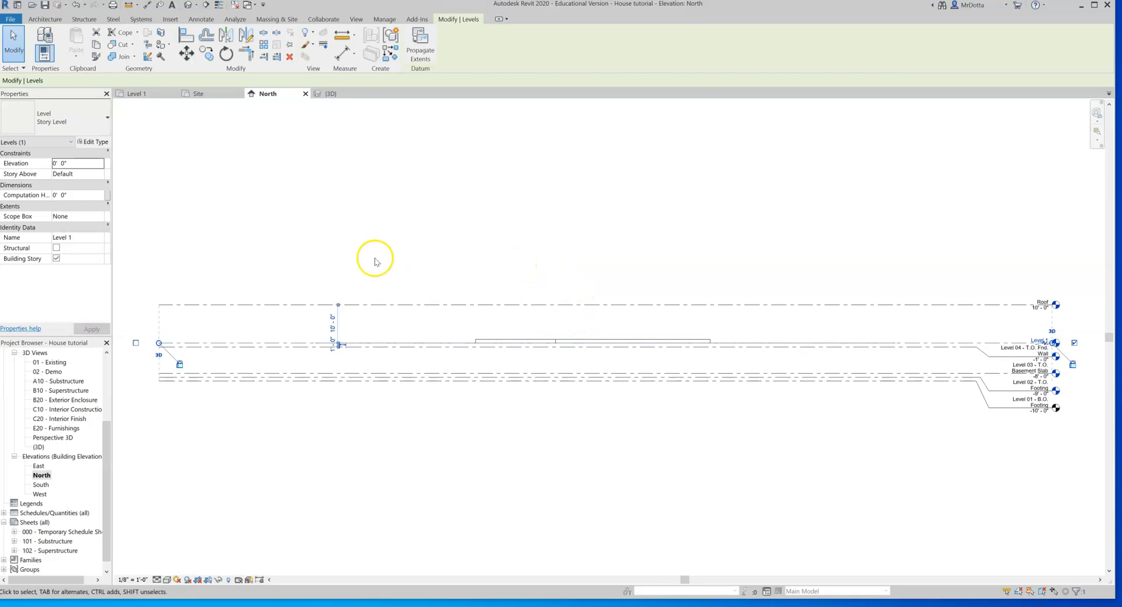
Place a new level about 1' above Level 1, extending past the existing level heads.
click(45, 20)
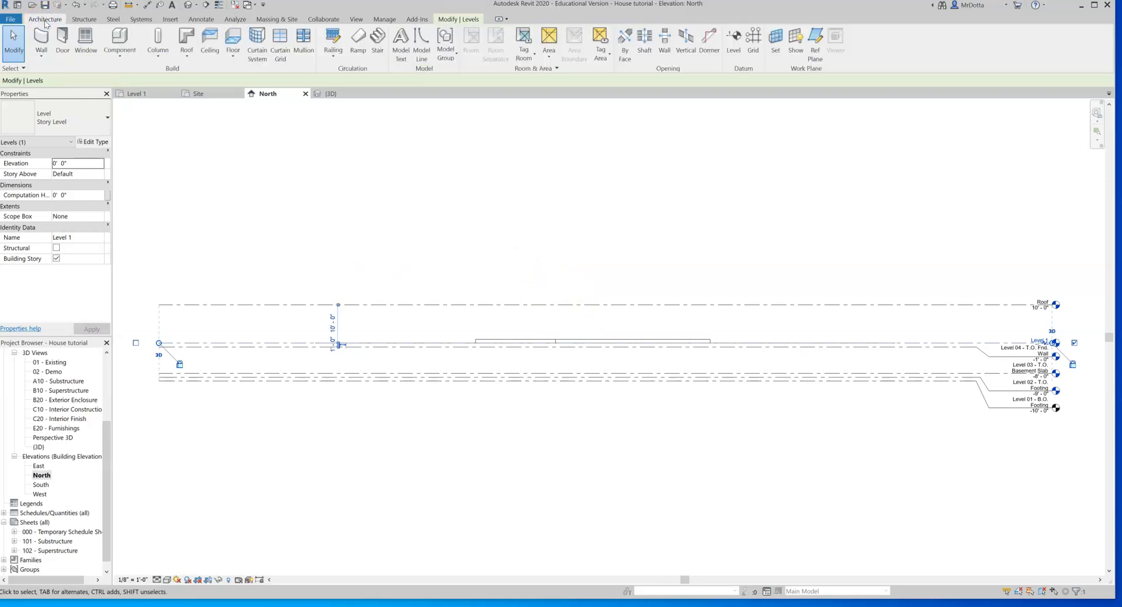
click(735, 41)
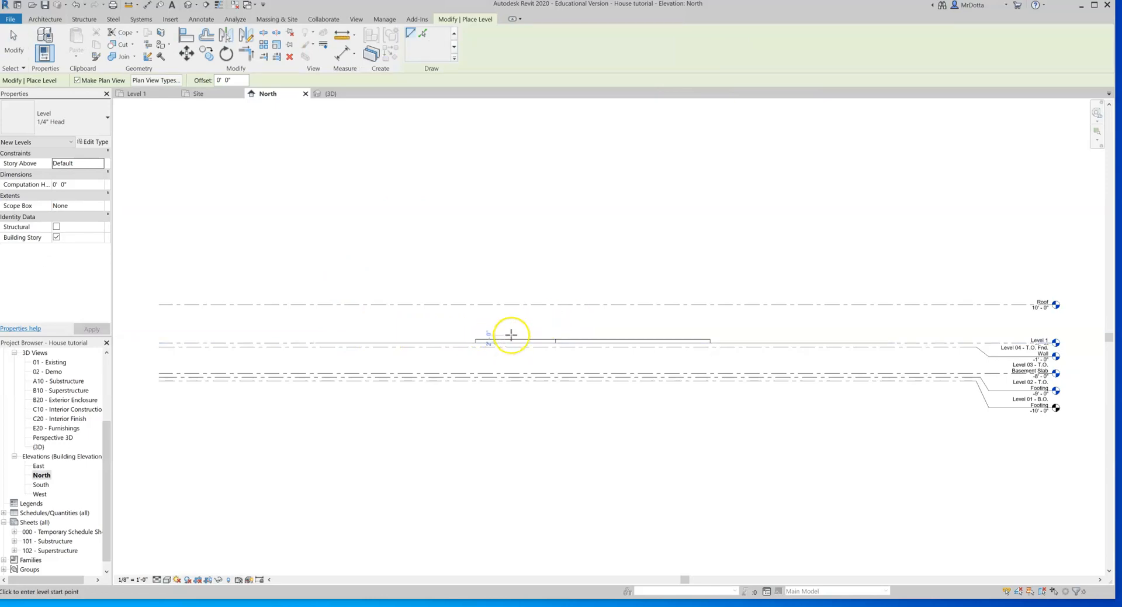
scroll(507, 339, up, 1)
middle_drag(630, 321, 415, 323)
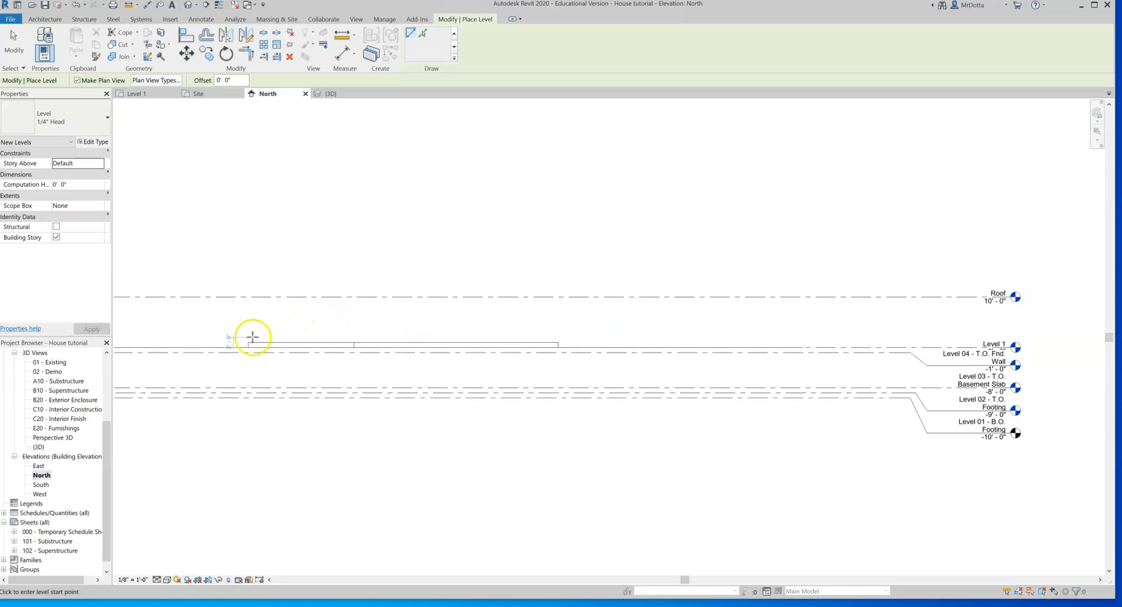
scroll(257, 339, up, 1)
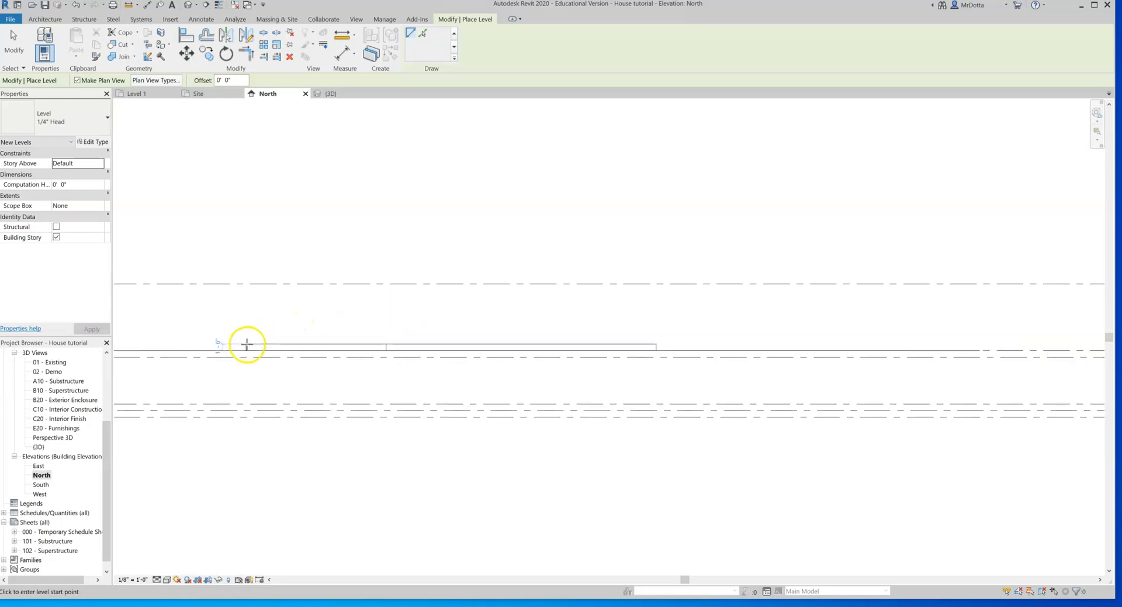
mouse_move(406, 315)
middle_down()
mouse_move(241, 311)
mouse_move(388, 298)
middle_up()
scroll(308, 296, down, 2)
middle_drag(394, 298, 421, 313)
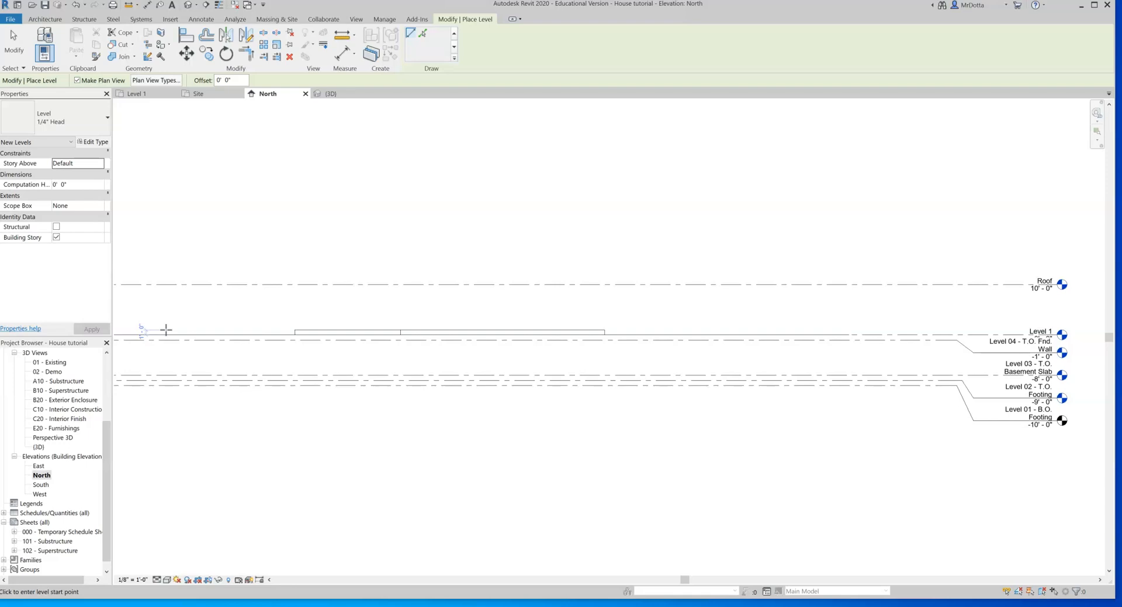
click(166, 329)
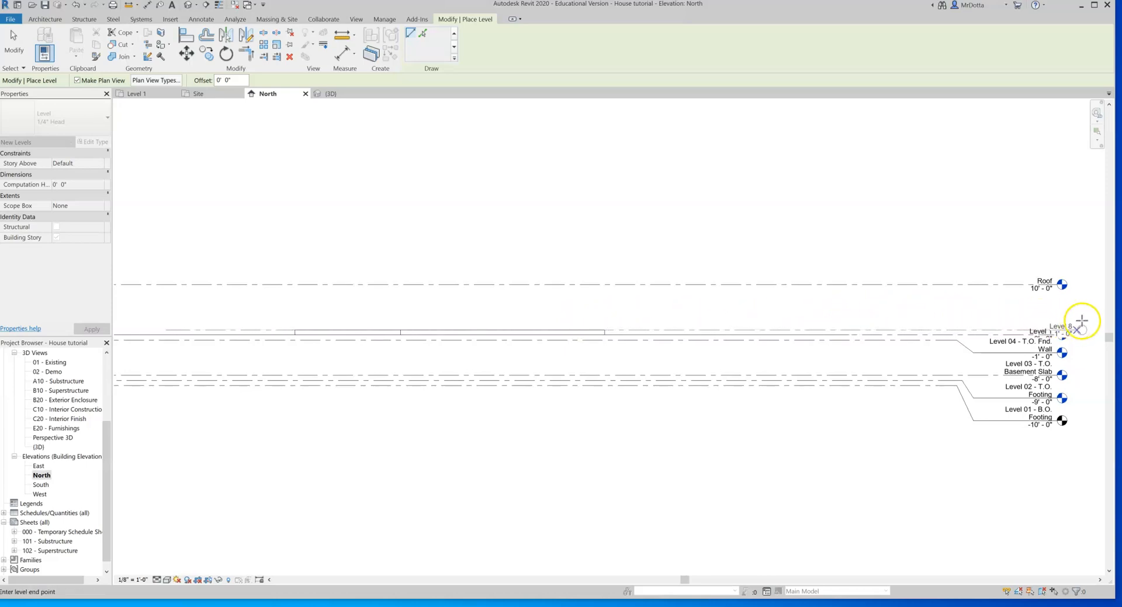
middle_drag(1094, 320, 1017, 326)
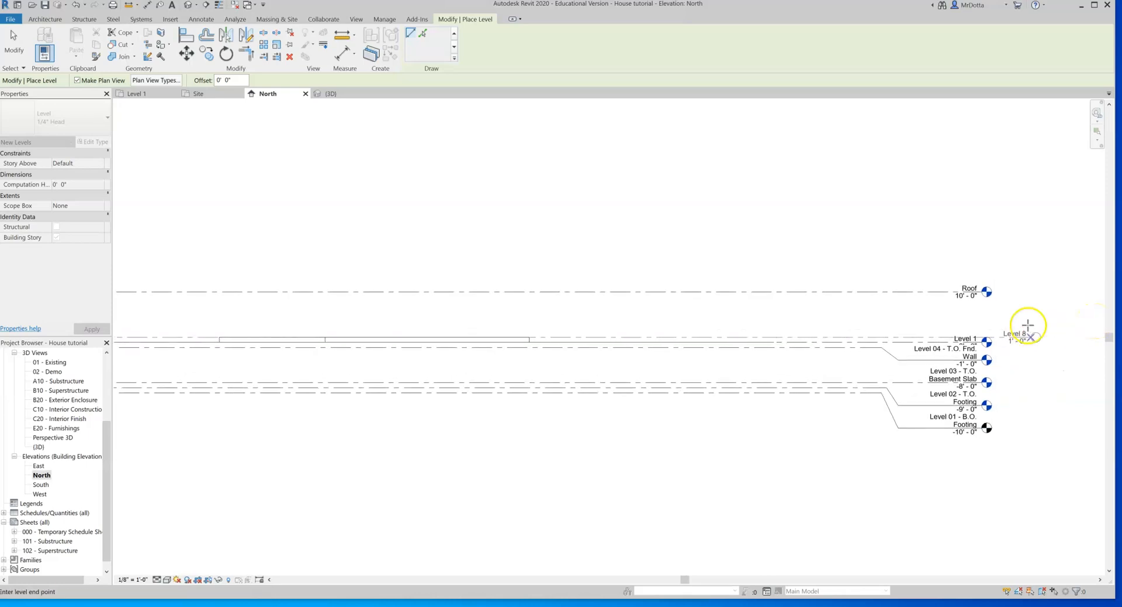
click(1028, 326)
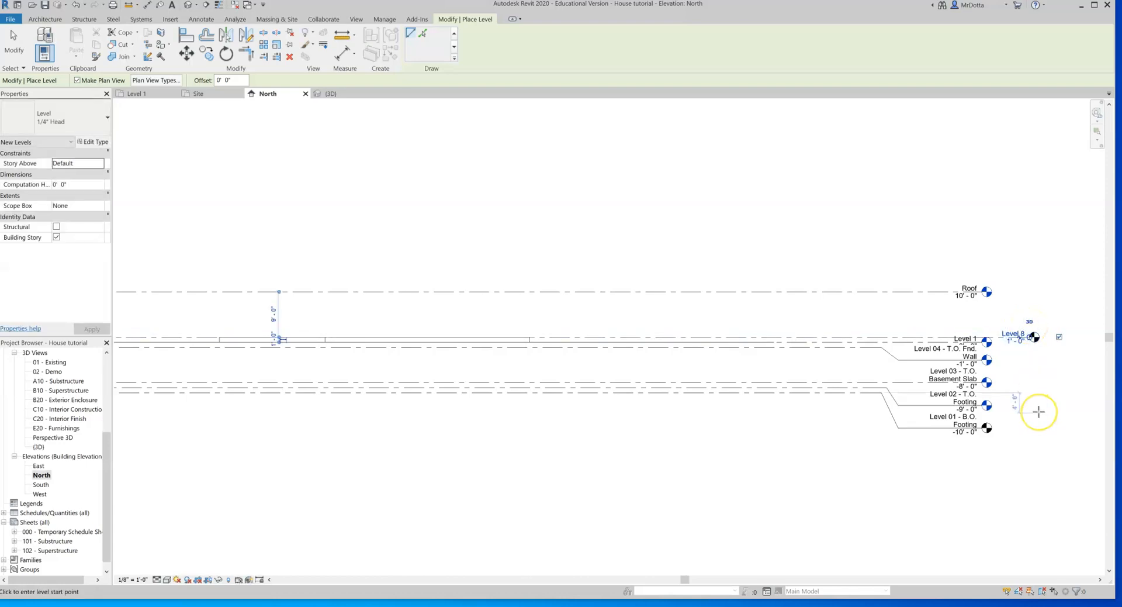
click(1037, 386)
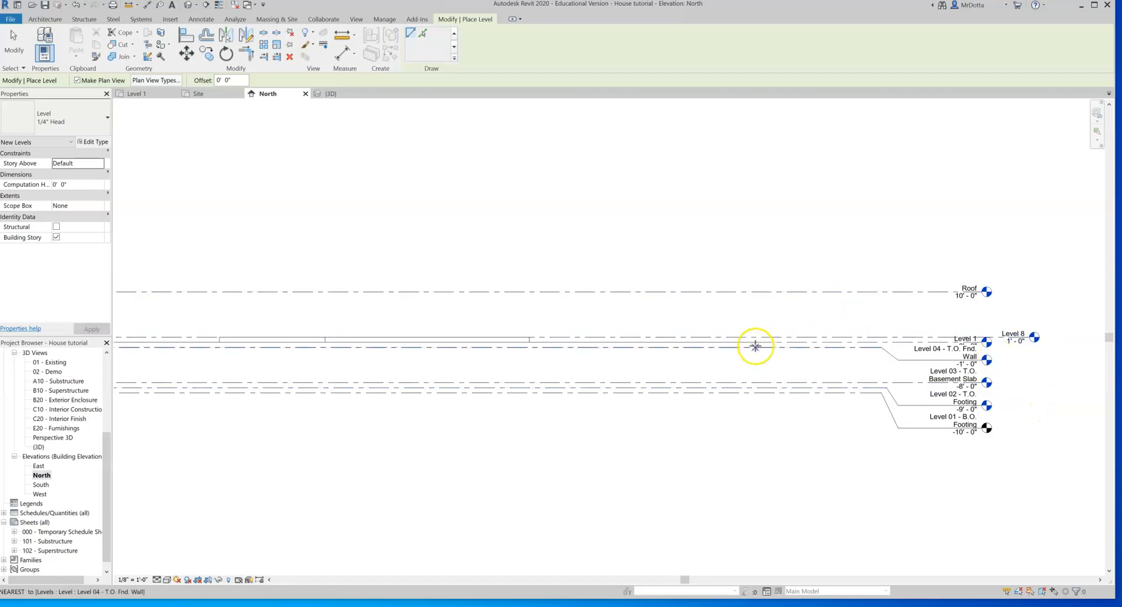
key(Escape)
key(Escape)
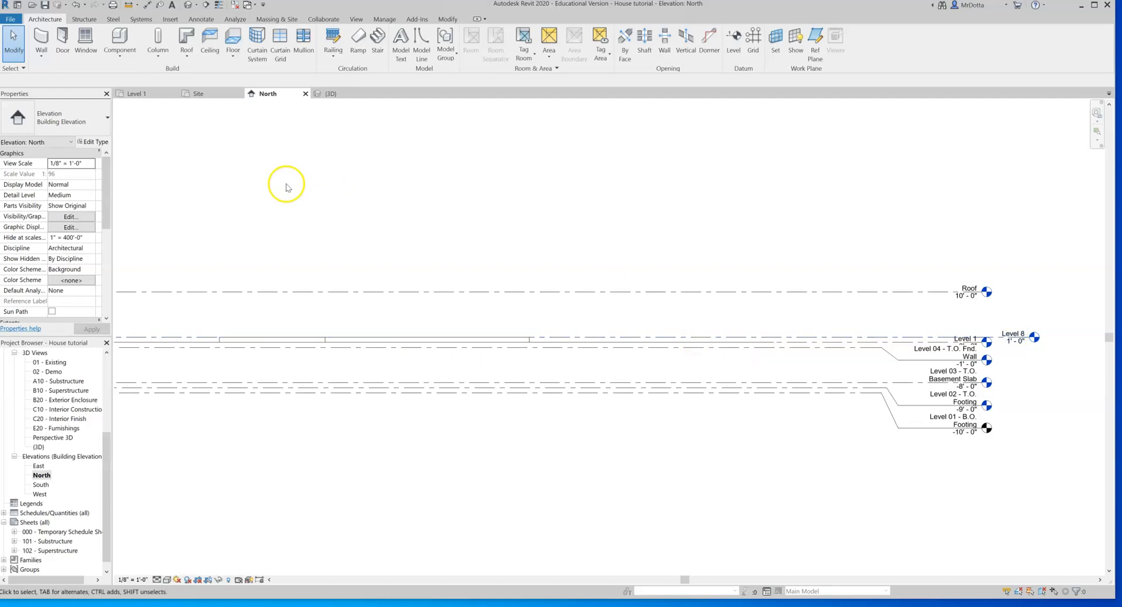
click(696, 337)
click(709, 291)
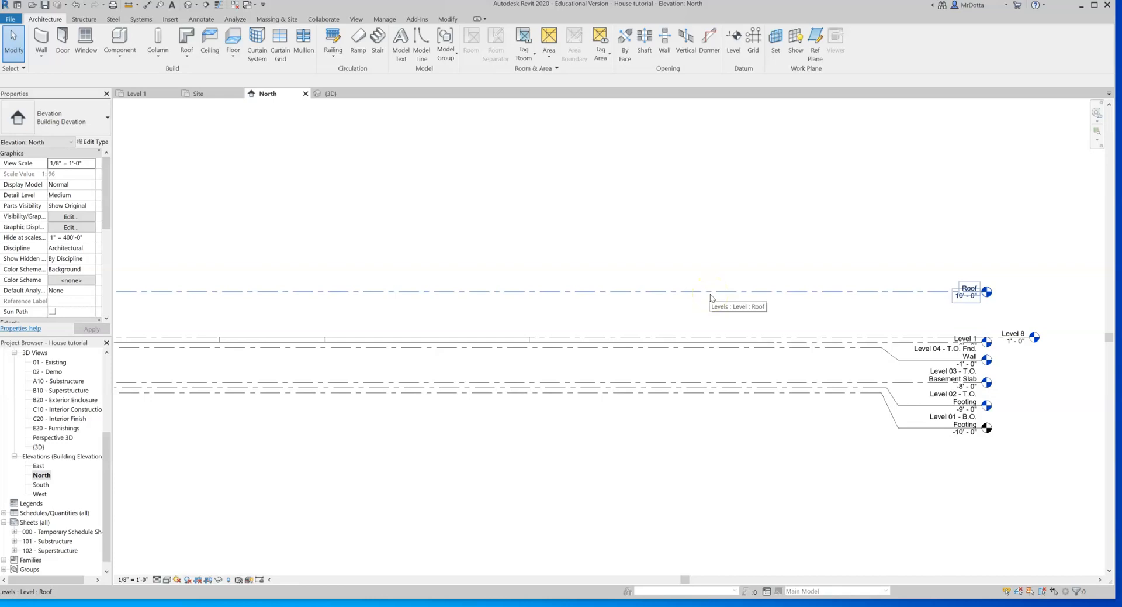
click(711, 380)
click(709, 392)
click(709, 368)
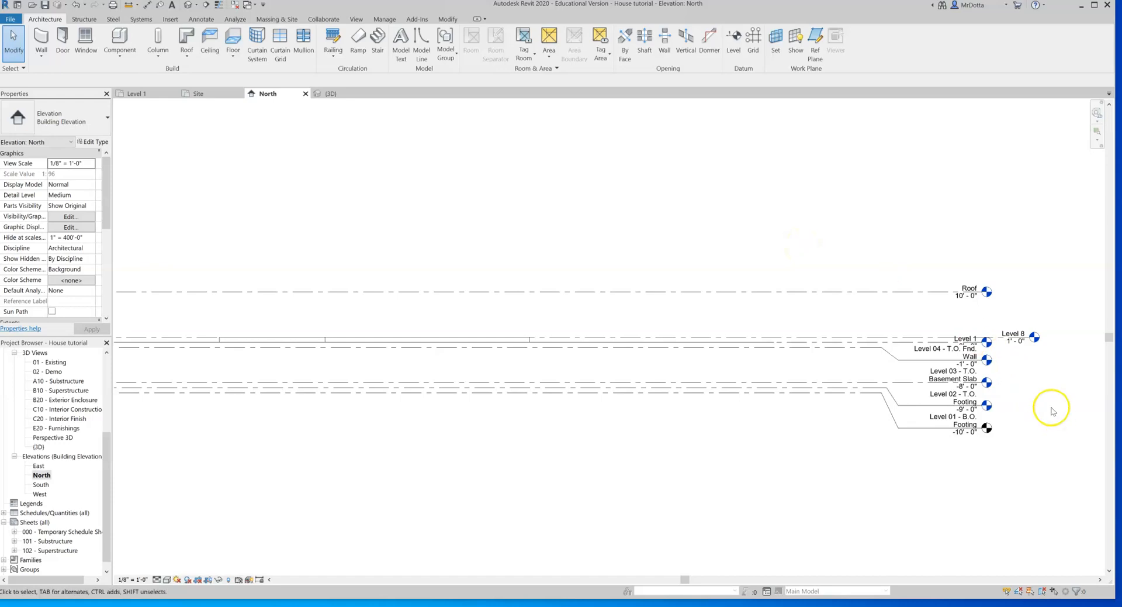
Rename the new level just above Level 1 as T.O Floor, including its corresponding views.
click(1014, 334)
click(1012, 334)
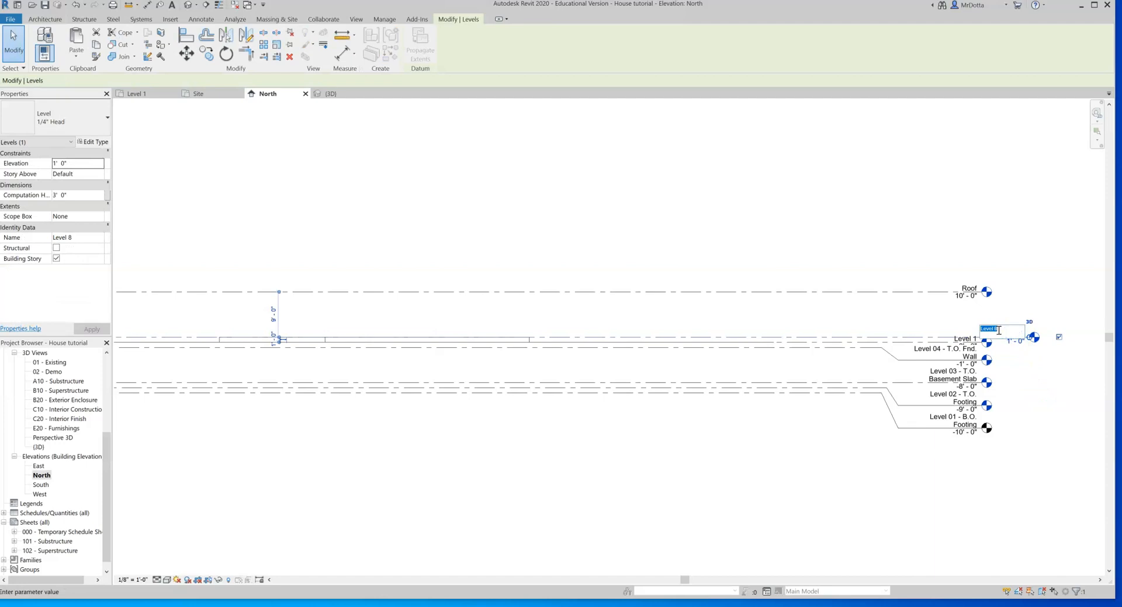
text(T.O Floor)
click(1014, 259)
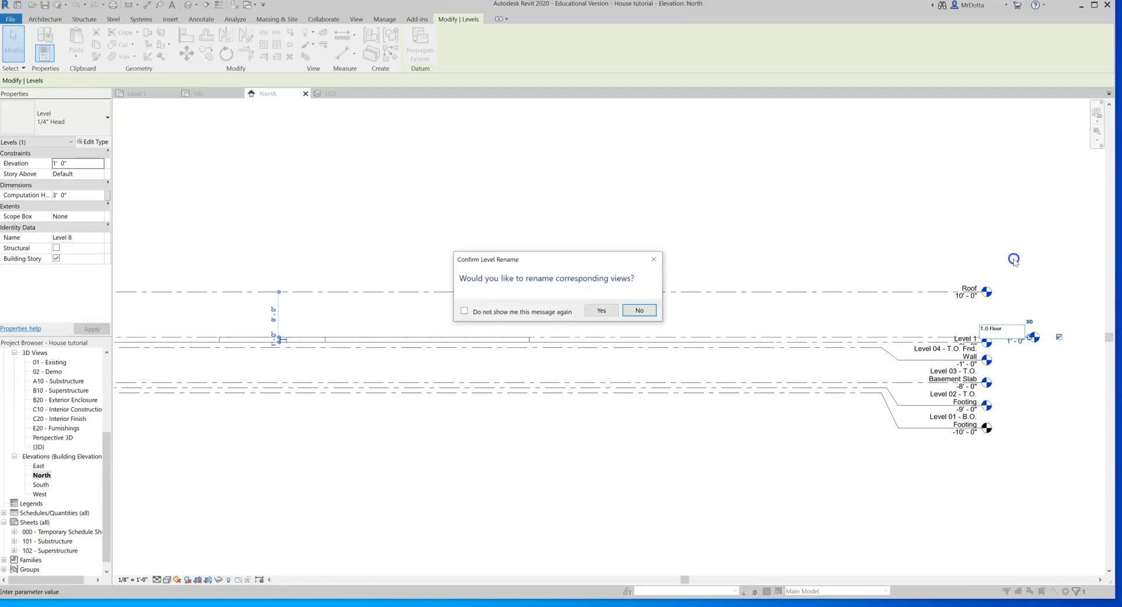
click(601, 310)
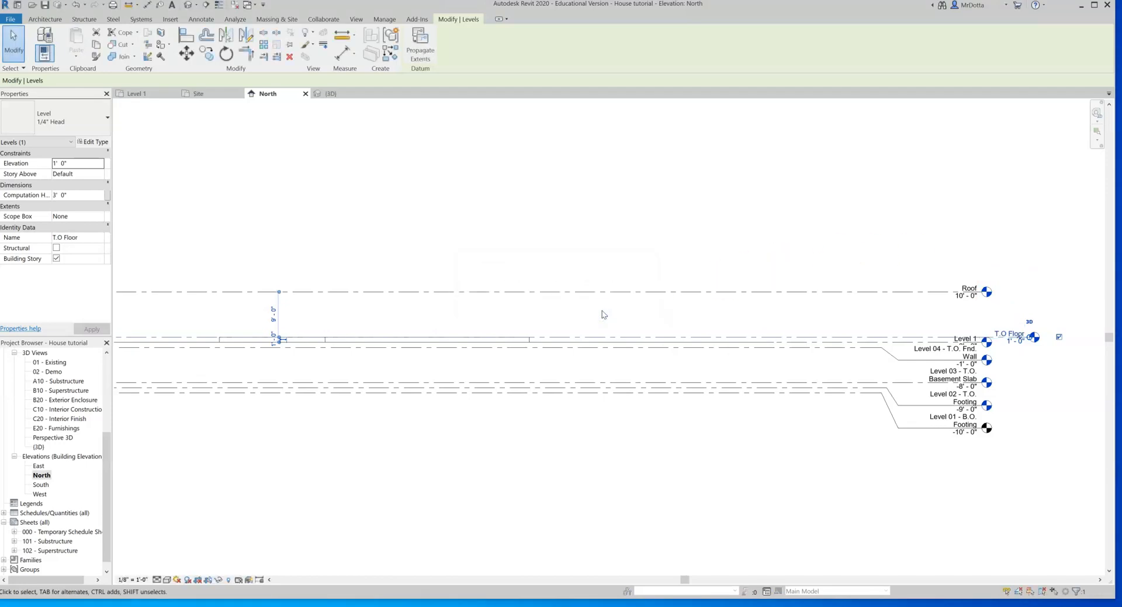
click(1013, 341)
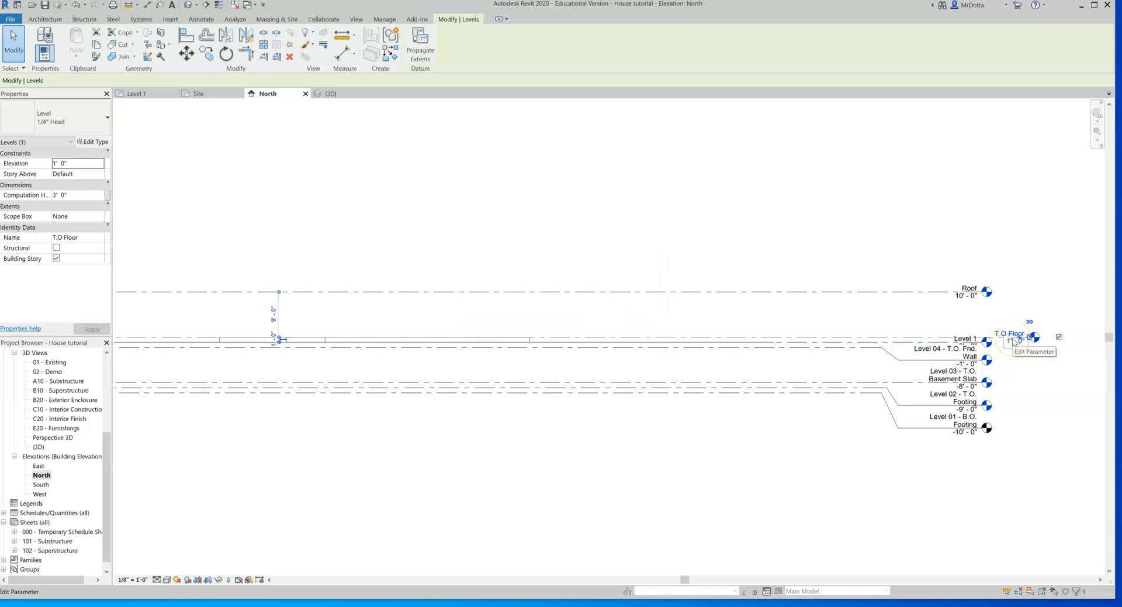
click(548, 336)
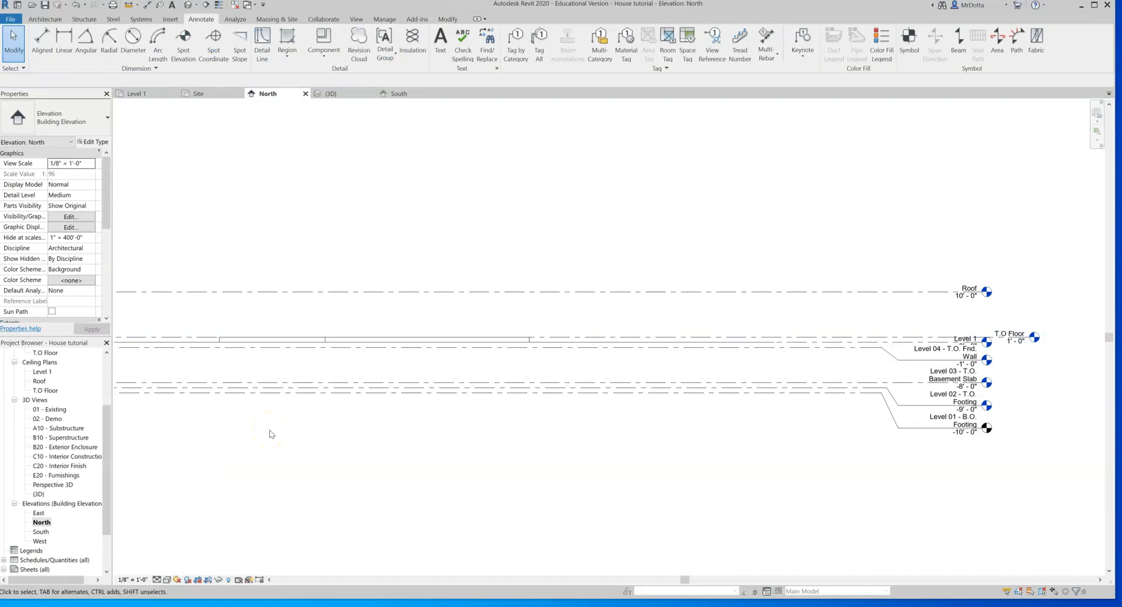
Open the Level 1 floor plan at the two adjoining building pads.
drag(107, 441, 109, 388)
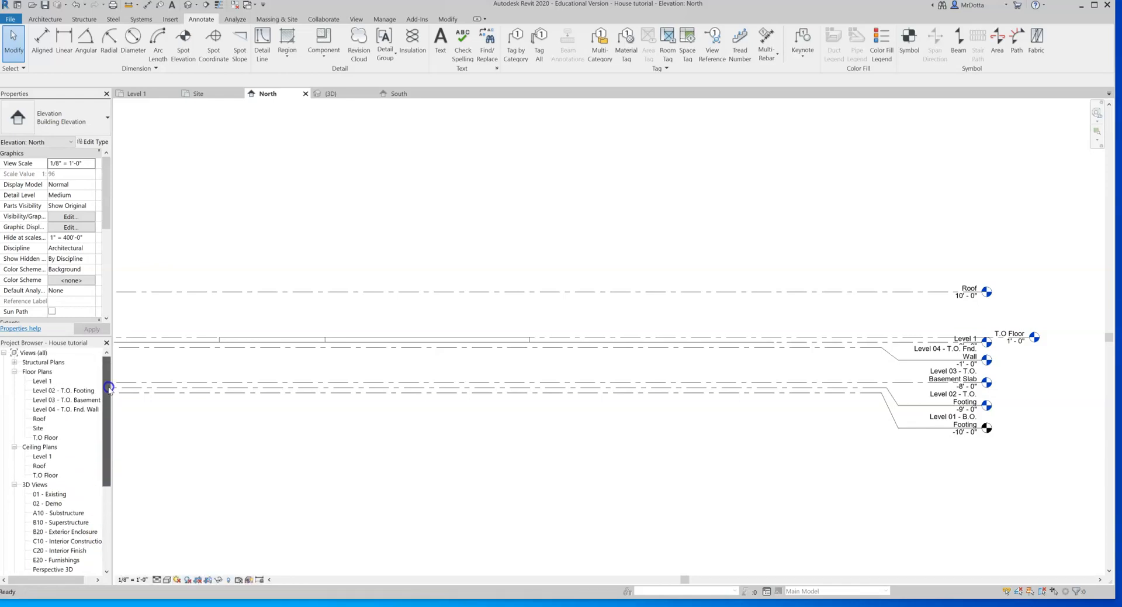
double_click(41, 381)
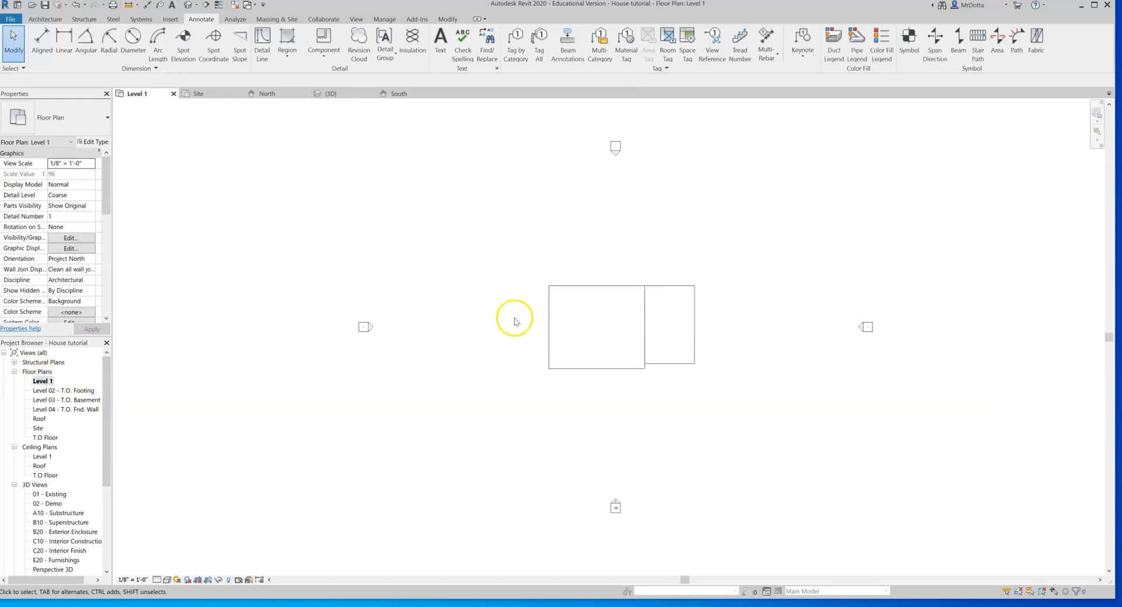
scroll(725, 318, up, 3)
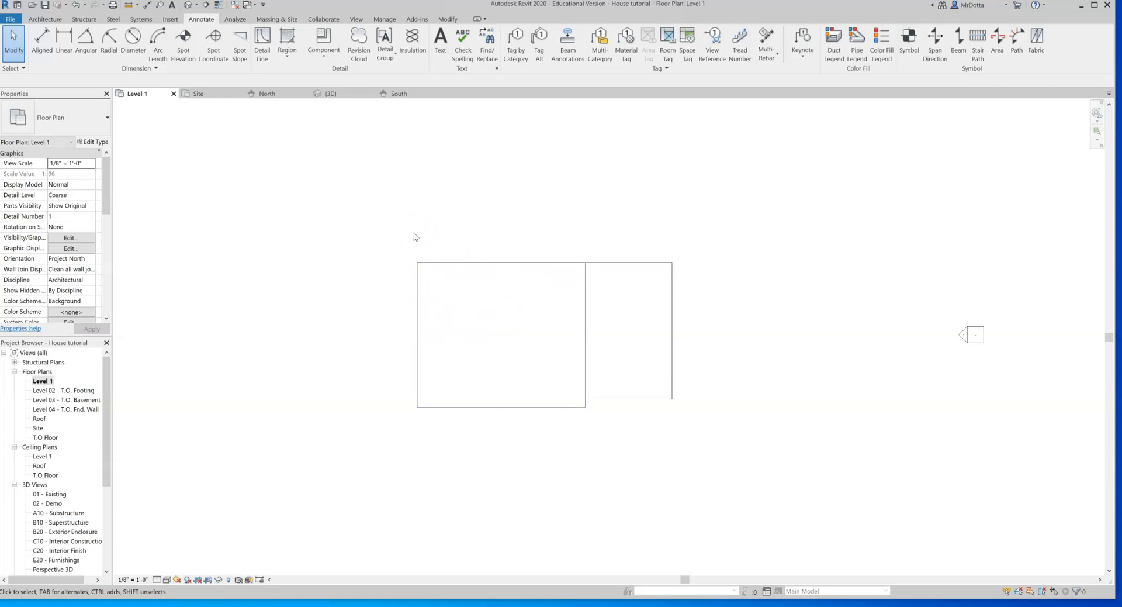
click(372, 169)
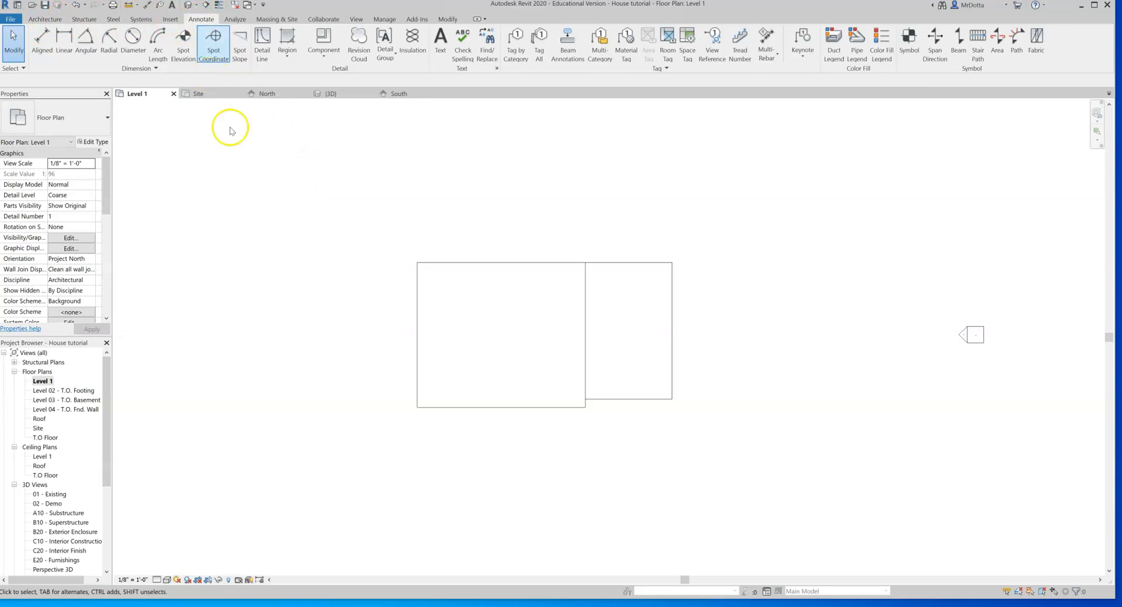
Trace the larger pad's rectangular outline with chained thin detail lines, 40'-6" wide and 35' deep.
click(261, 39)
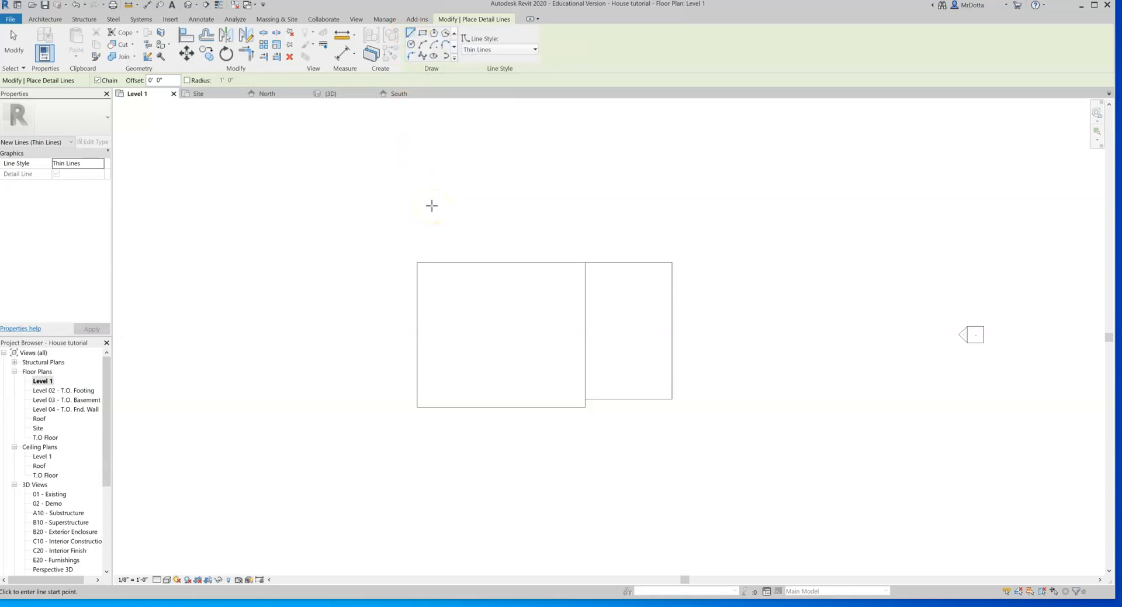
click(417, 262)
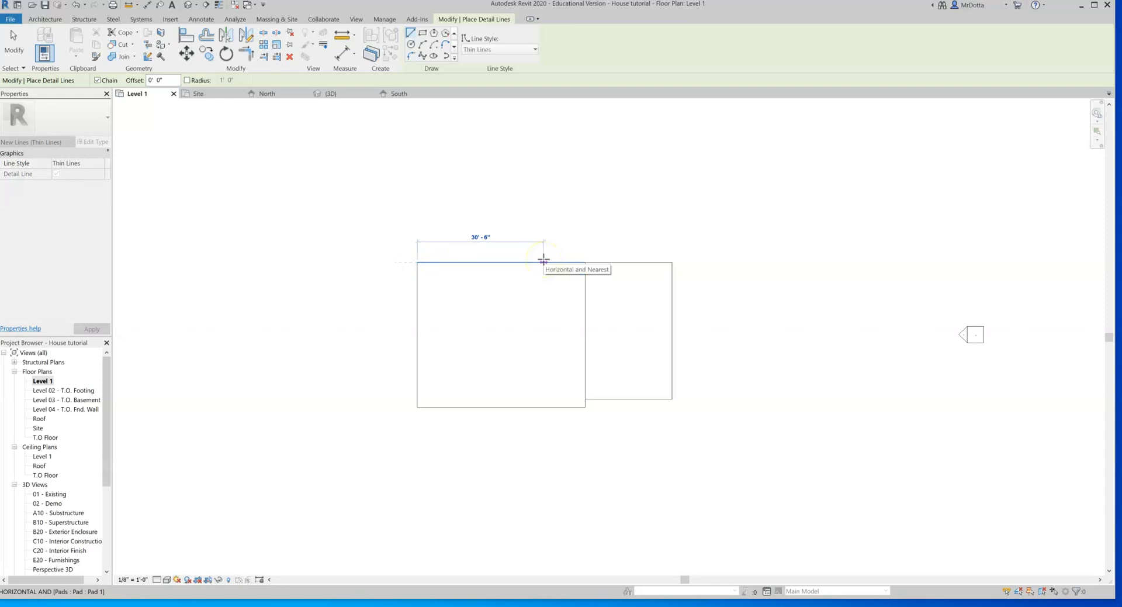
click(585, 262)
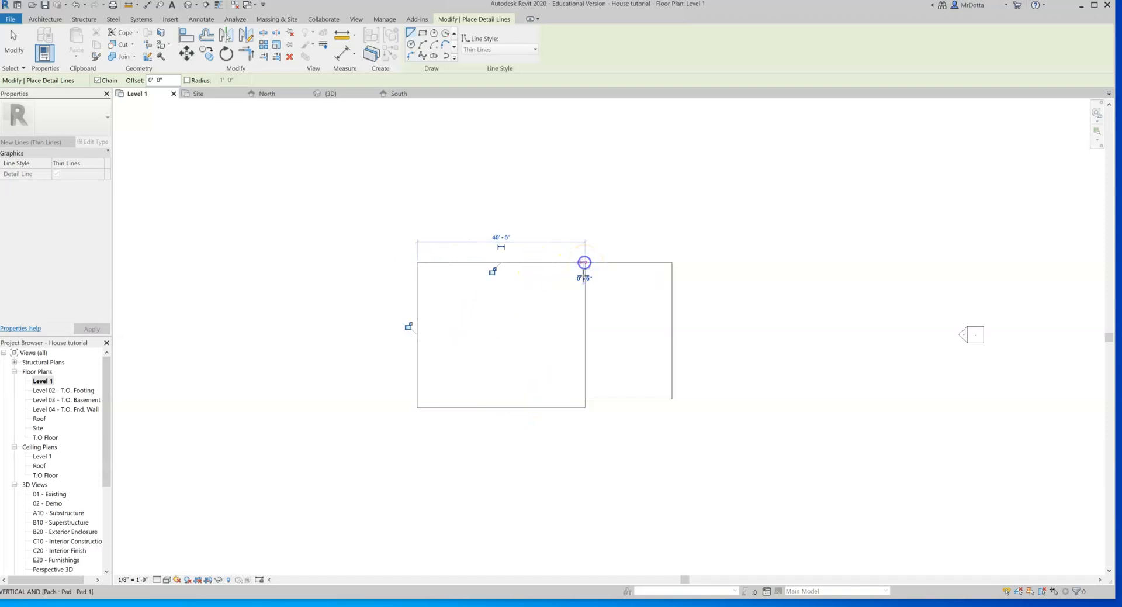
click(586, 406)
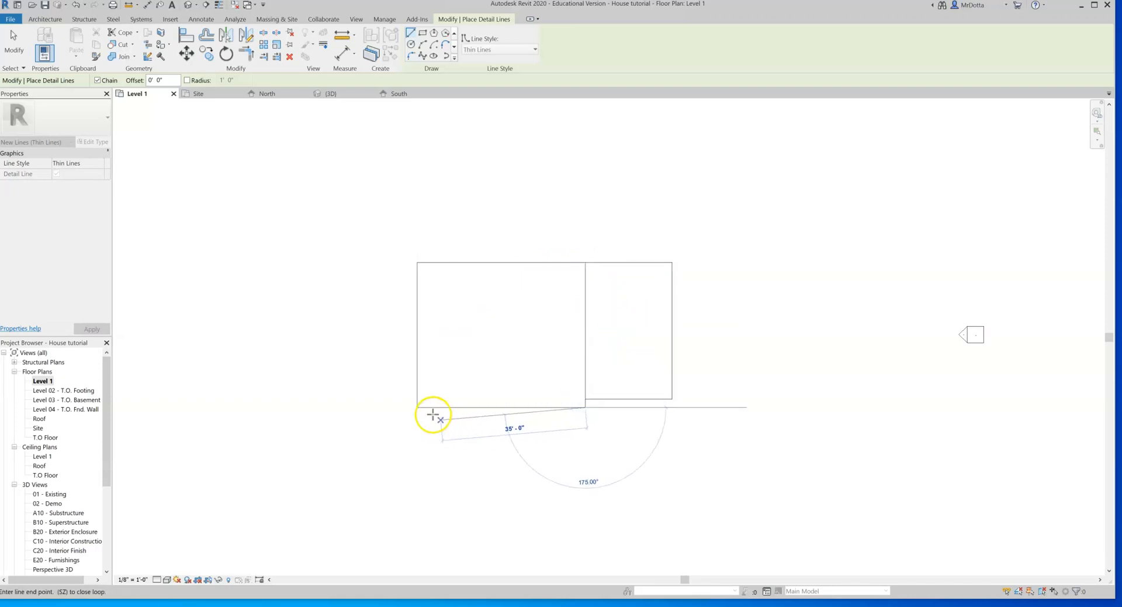
click(417, 407)
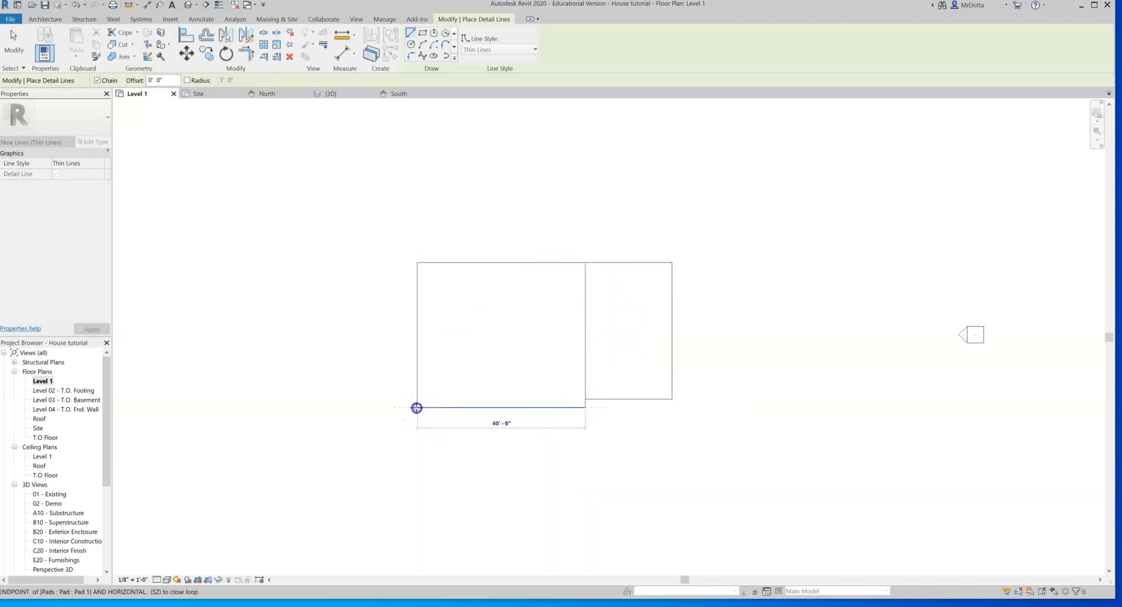
click(416, 262)
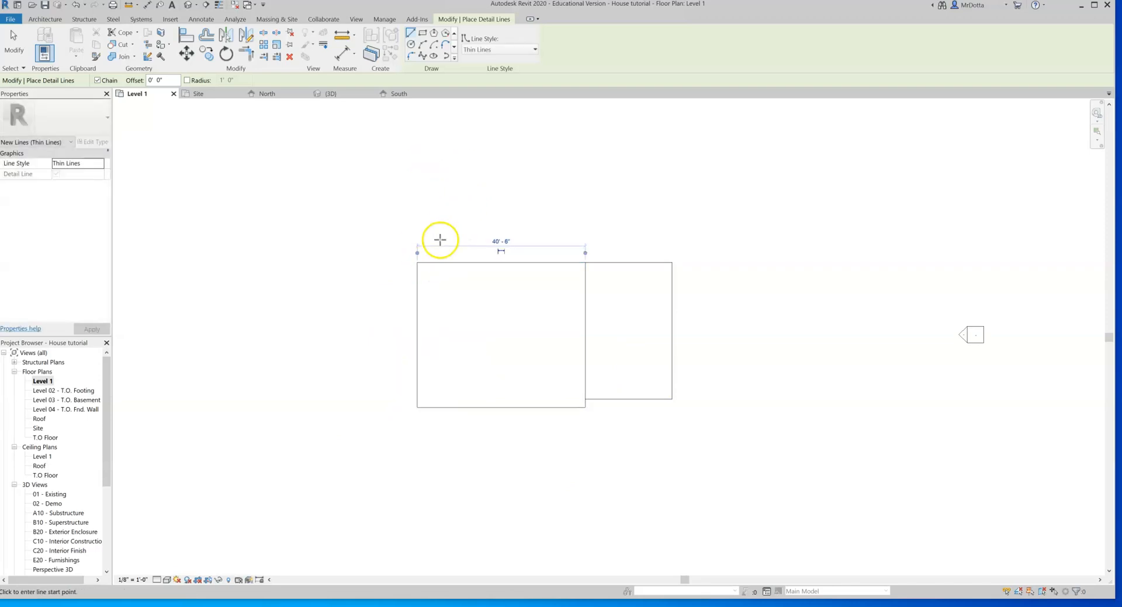
Draw a 12'-6" detail line from the larger pad's upper-left corner along its upper edge.
click(417, 262)
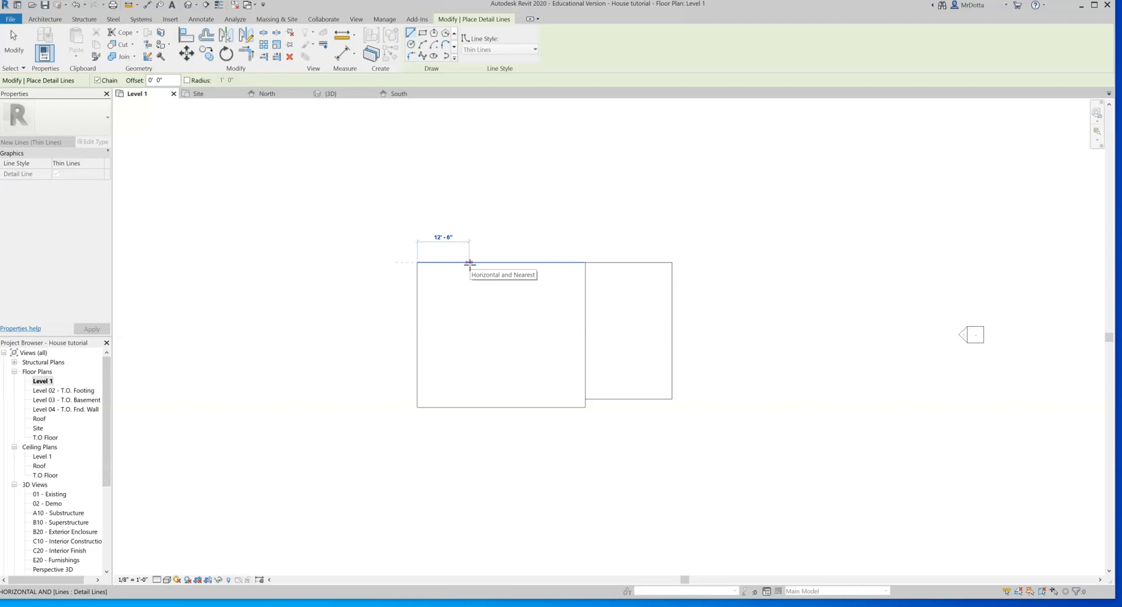
text(12' - )
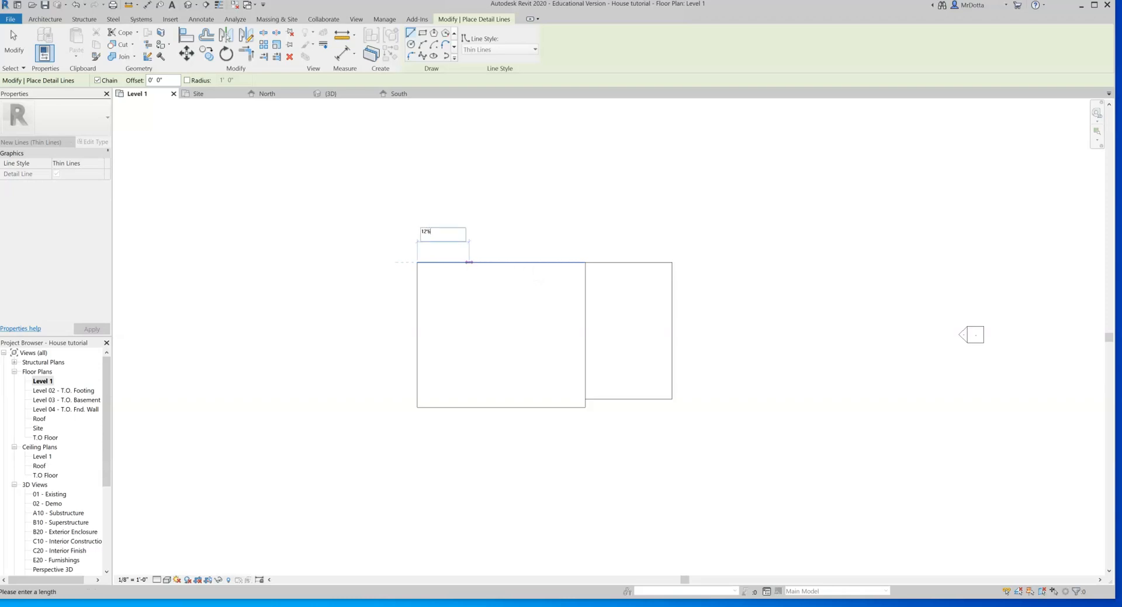
text(6)
key(Return)
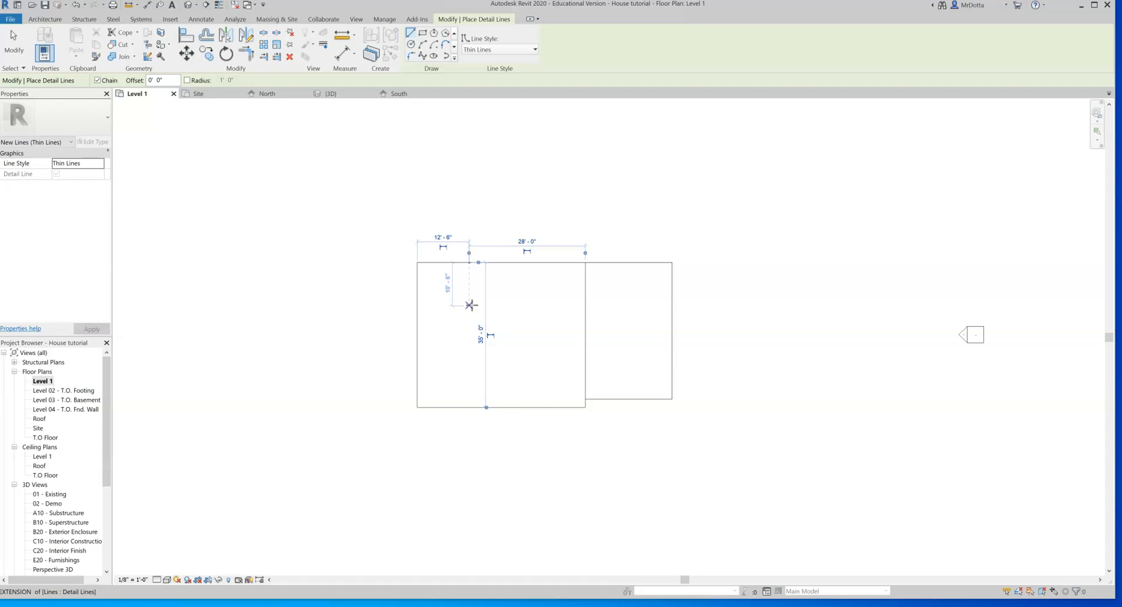
text(10)
key(Return)
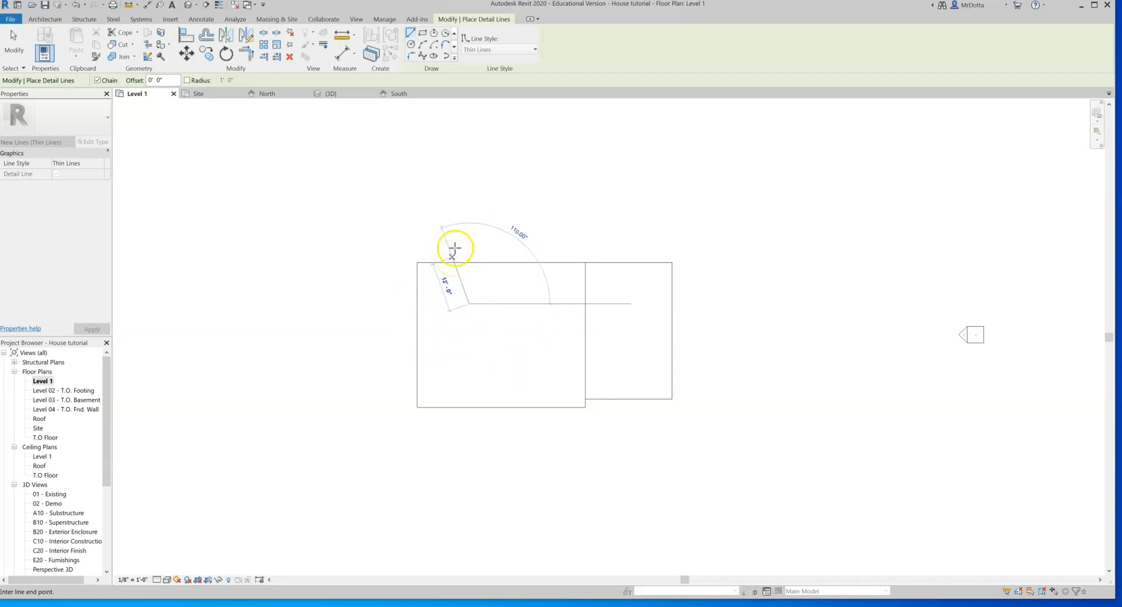
key(Escape)
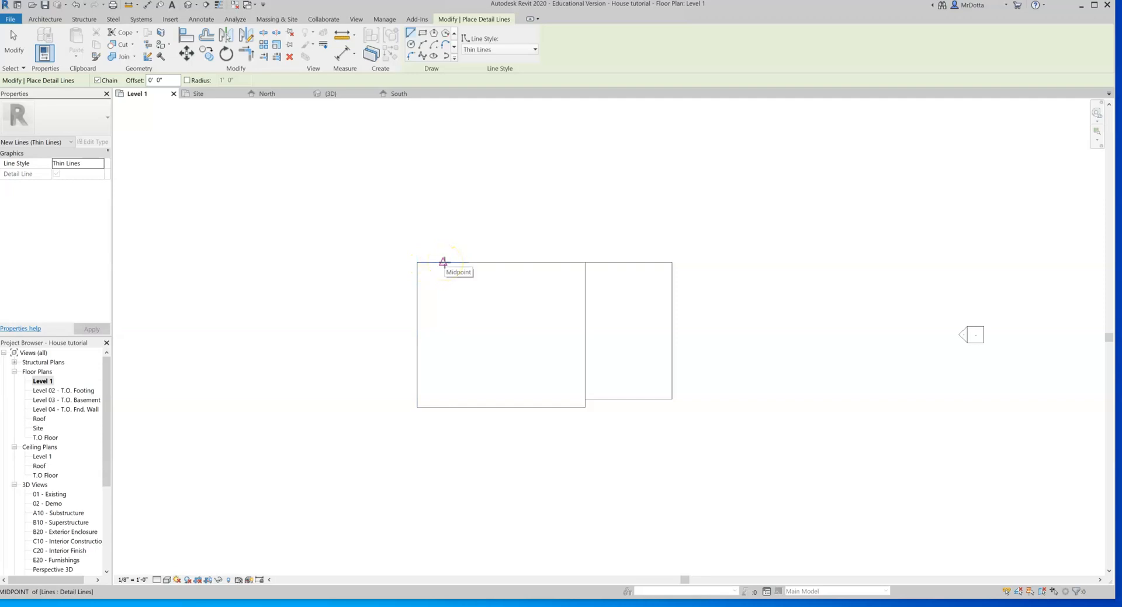
Enclose the upper-left room with a 12' detail line down from the 12'-6" point and a horizontal line to the pad's left edge.
click(470, 262)
click(470, 262)
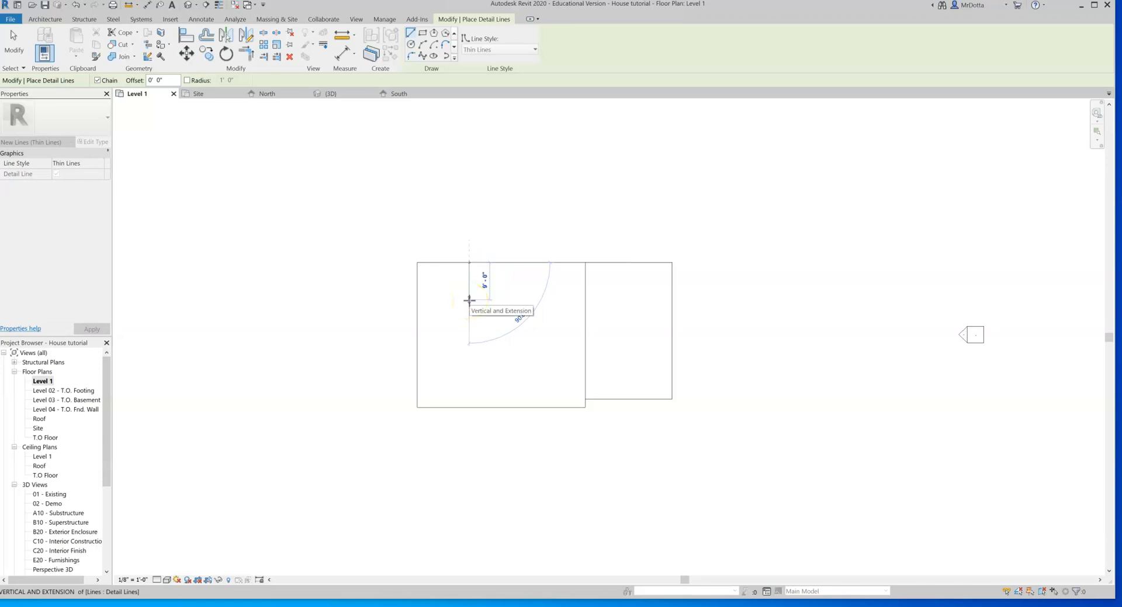
text(12)
key(Return)
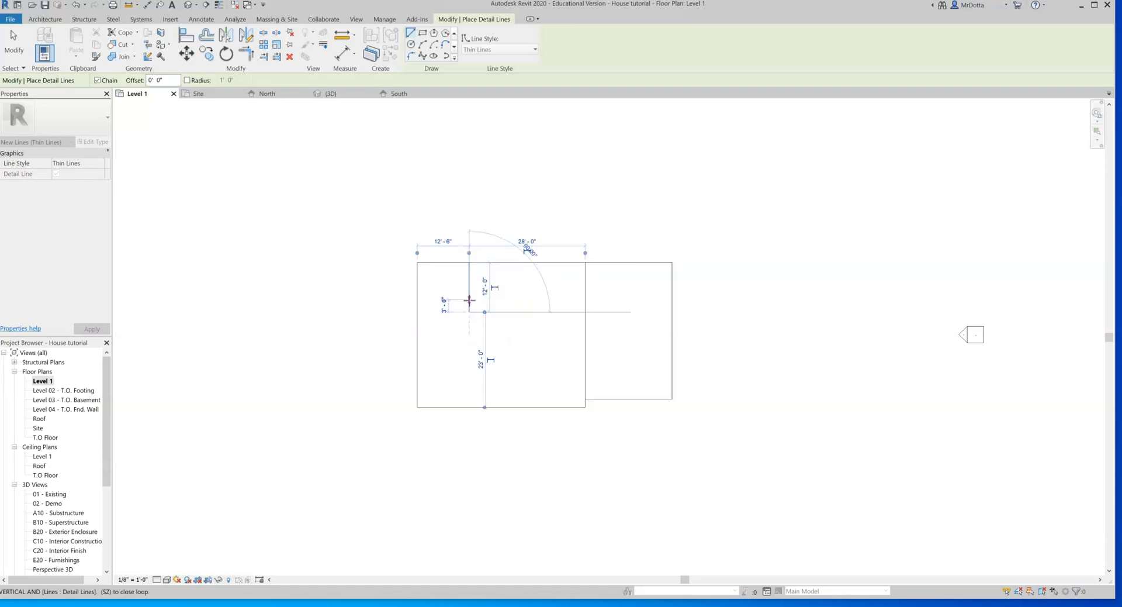
click(417, 311)
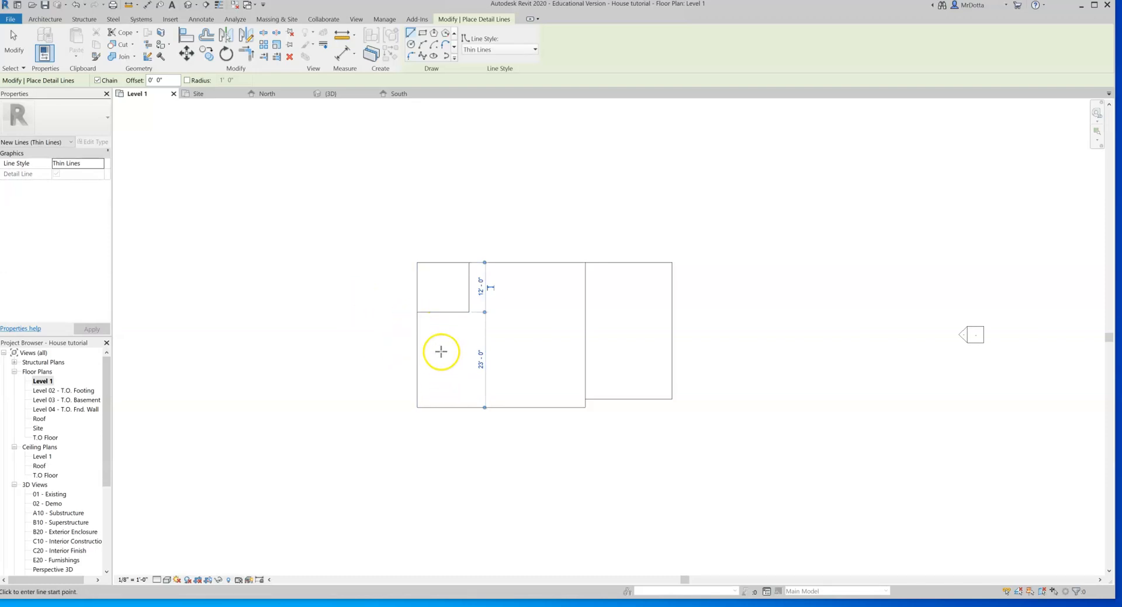
Outline the lower-left room with a 12'-6" horizontal detail line just below the upper room and a vertical line down to the pad's lower edge.
click(416, 323)
click(468, 324)
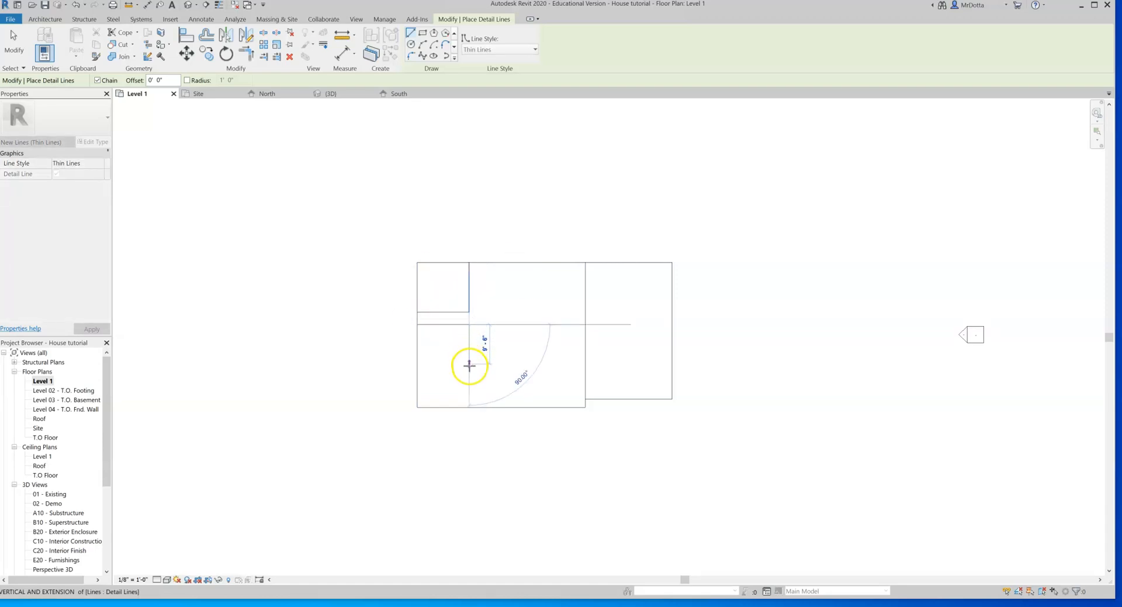
click(468, 407)
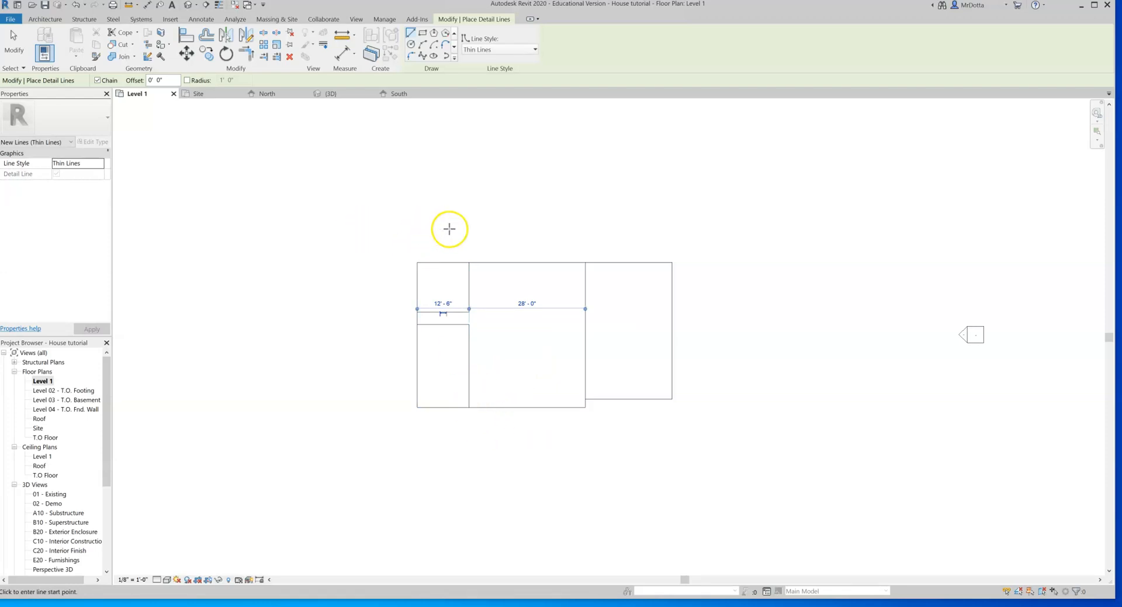
key(Escape)
key(Escape)
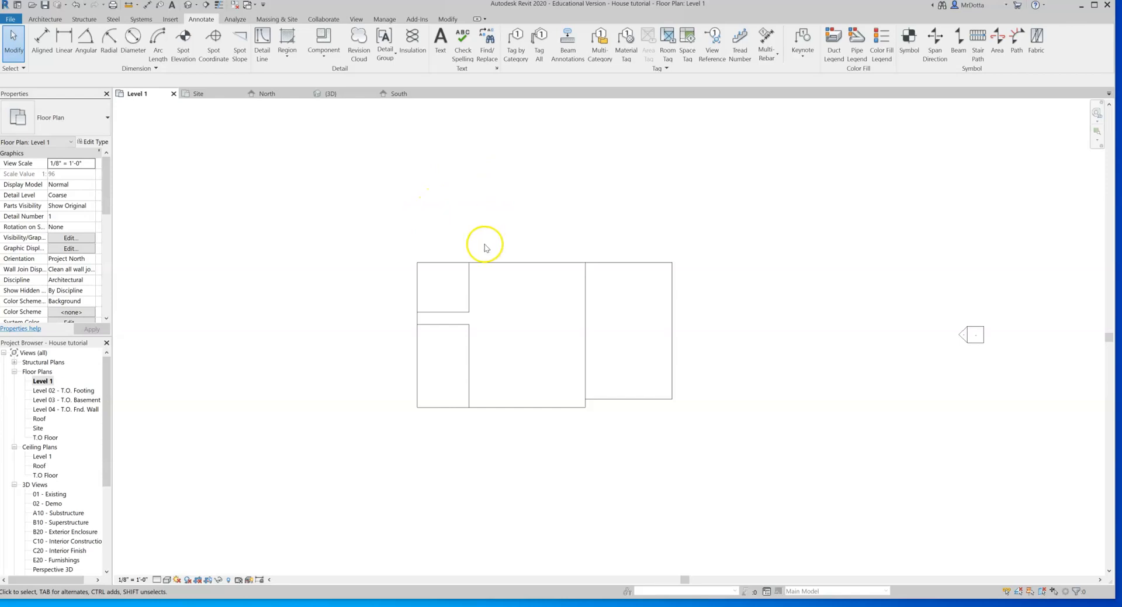
Draw a vertical detail line right of the upper-left room, from the pad's upper edge down to that room's lower edge level.
click(263, 38)
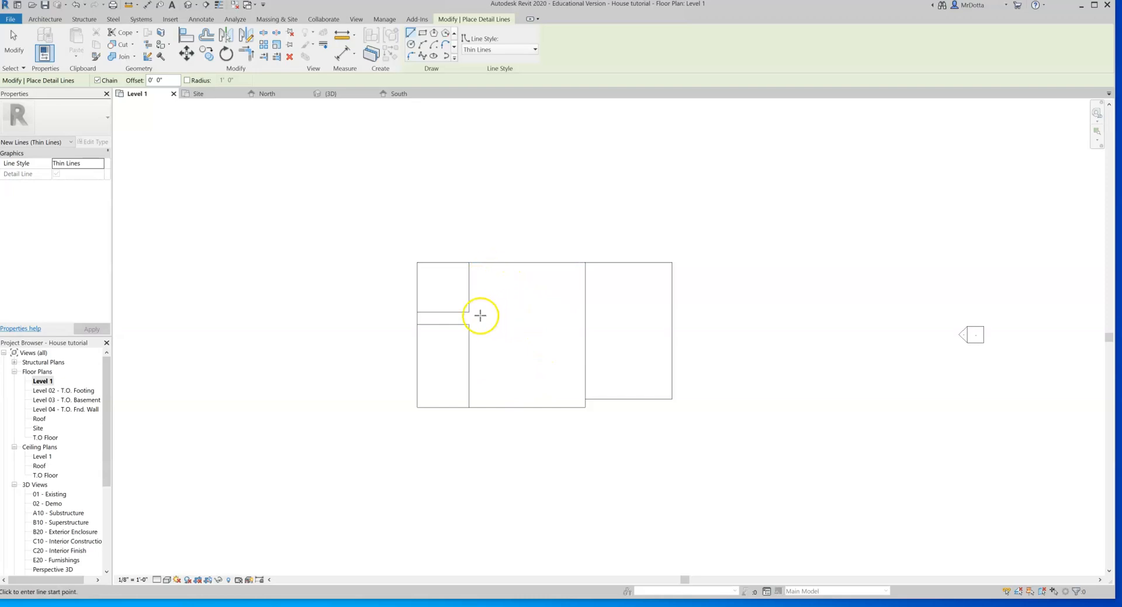
click(491, 262)
click(492, 310)
key(Escape)
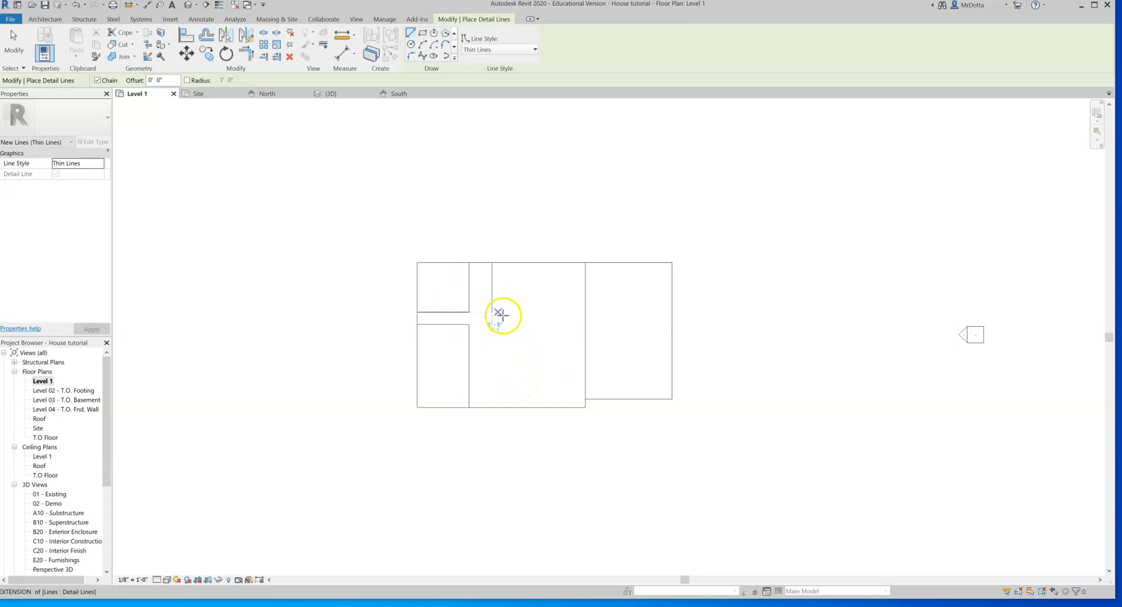
key(Escape)
key(Escape)
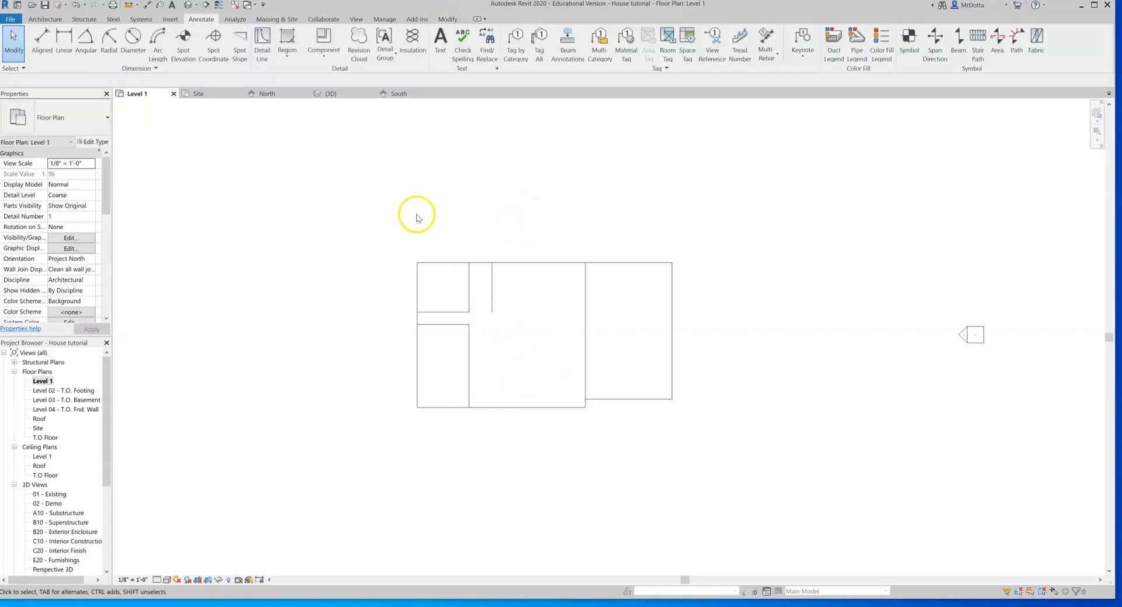
Start the Wall command in the Level 1 floor plan.
click(37, 19)
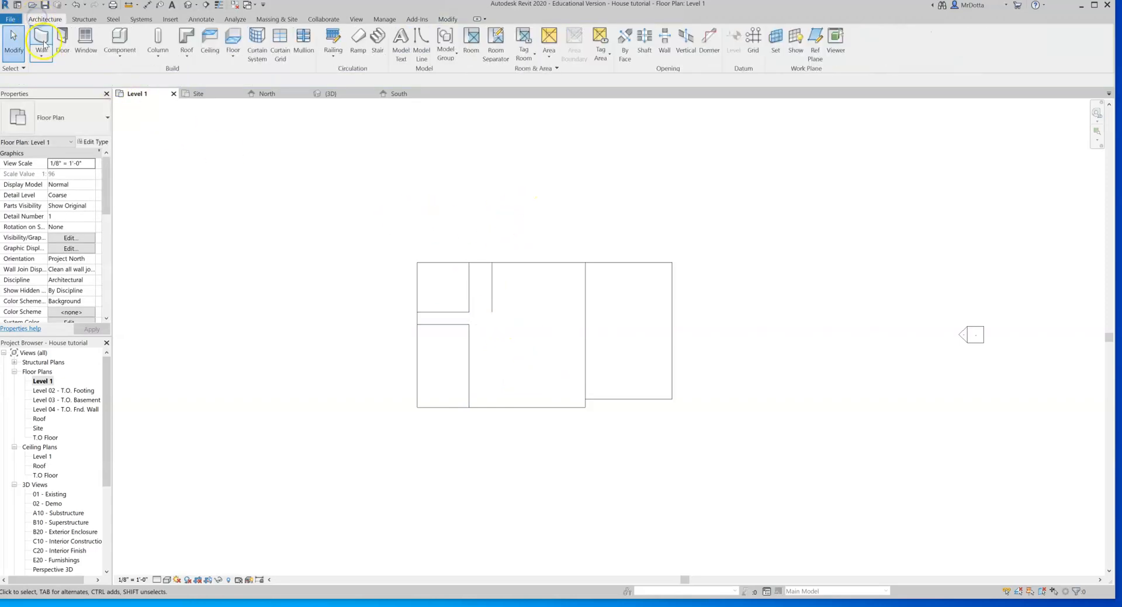